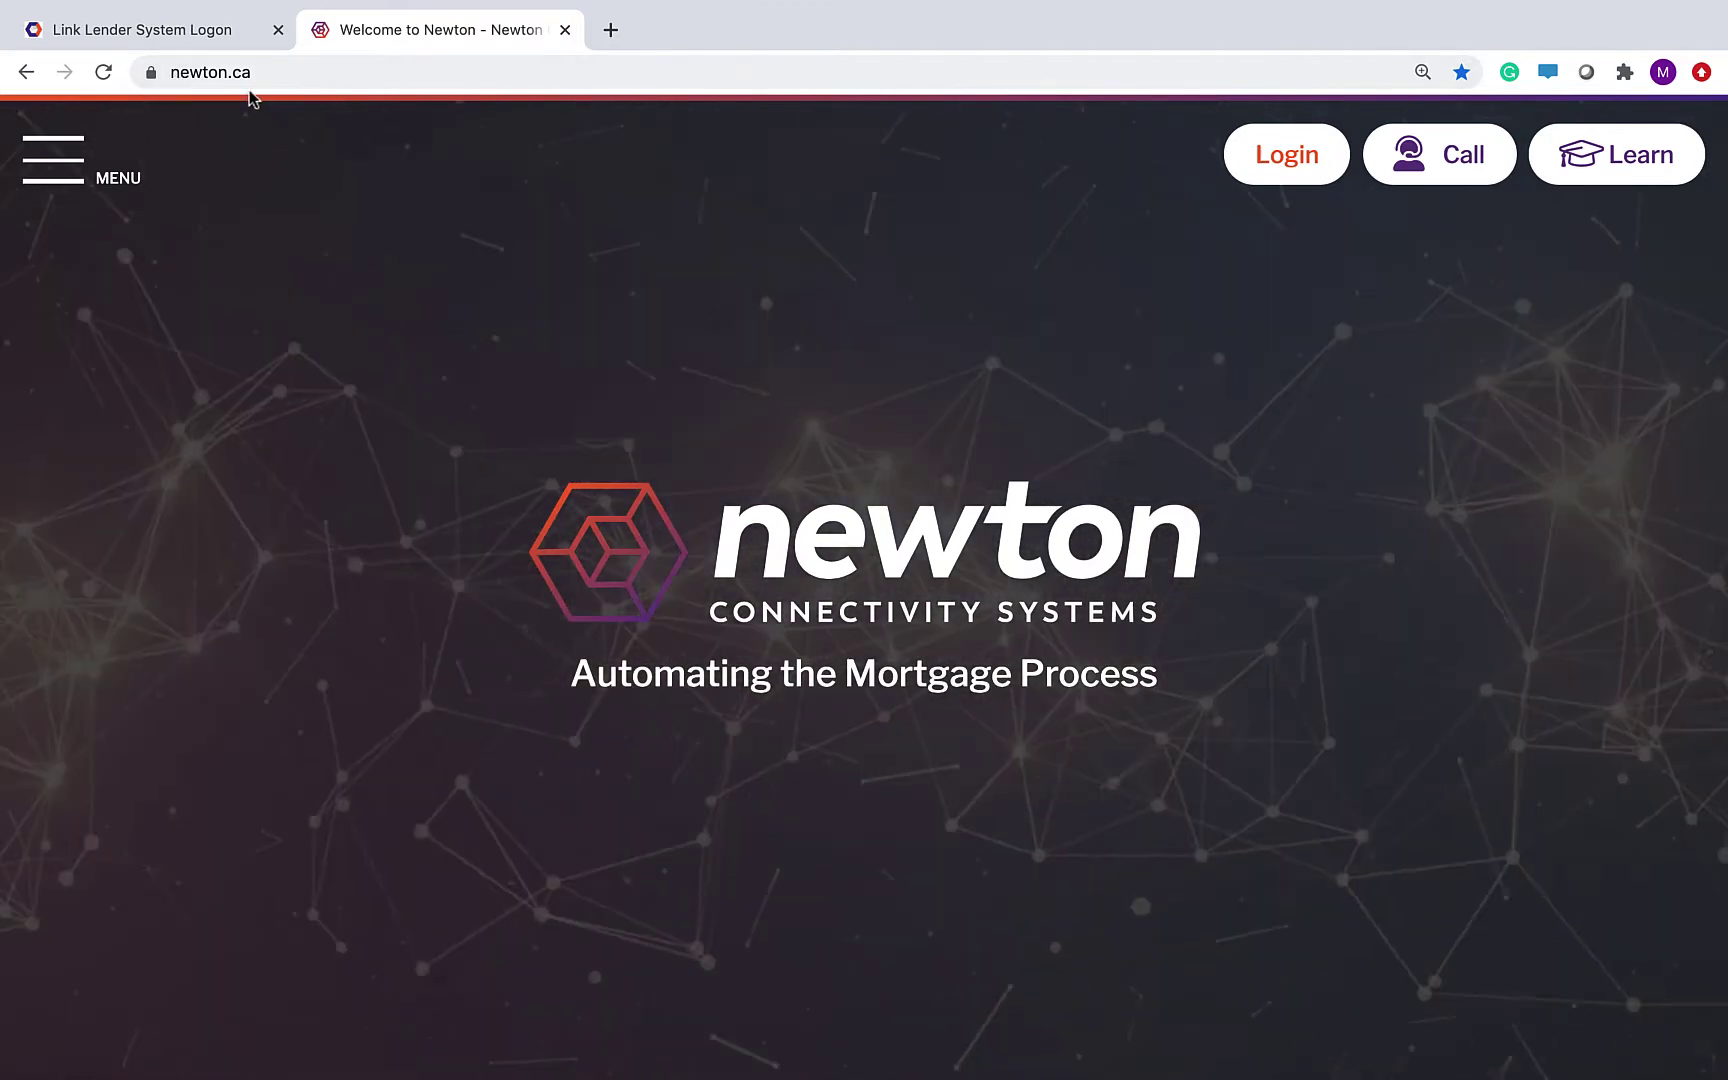
Step: Sign in through newton.ca and launch a Link Lender session to reach the Work Queue
left_click(1288, 176)
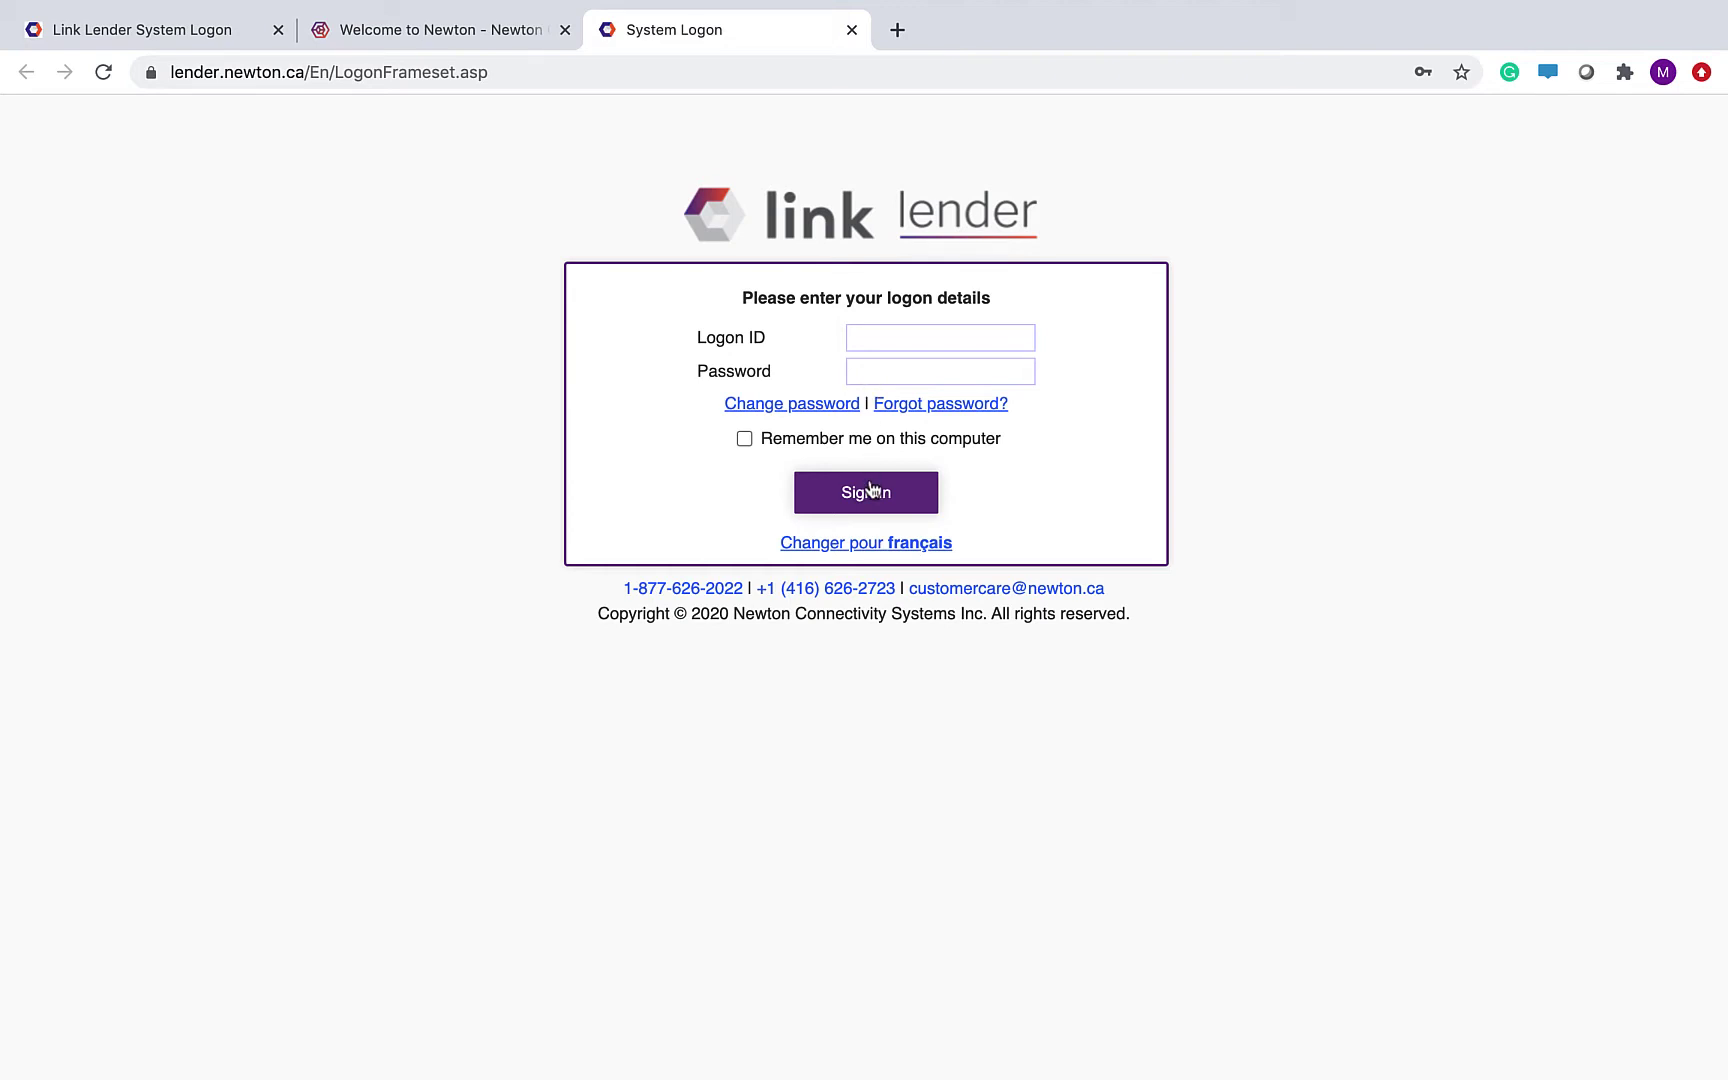
left_click(183, 37)
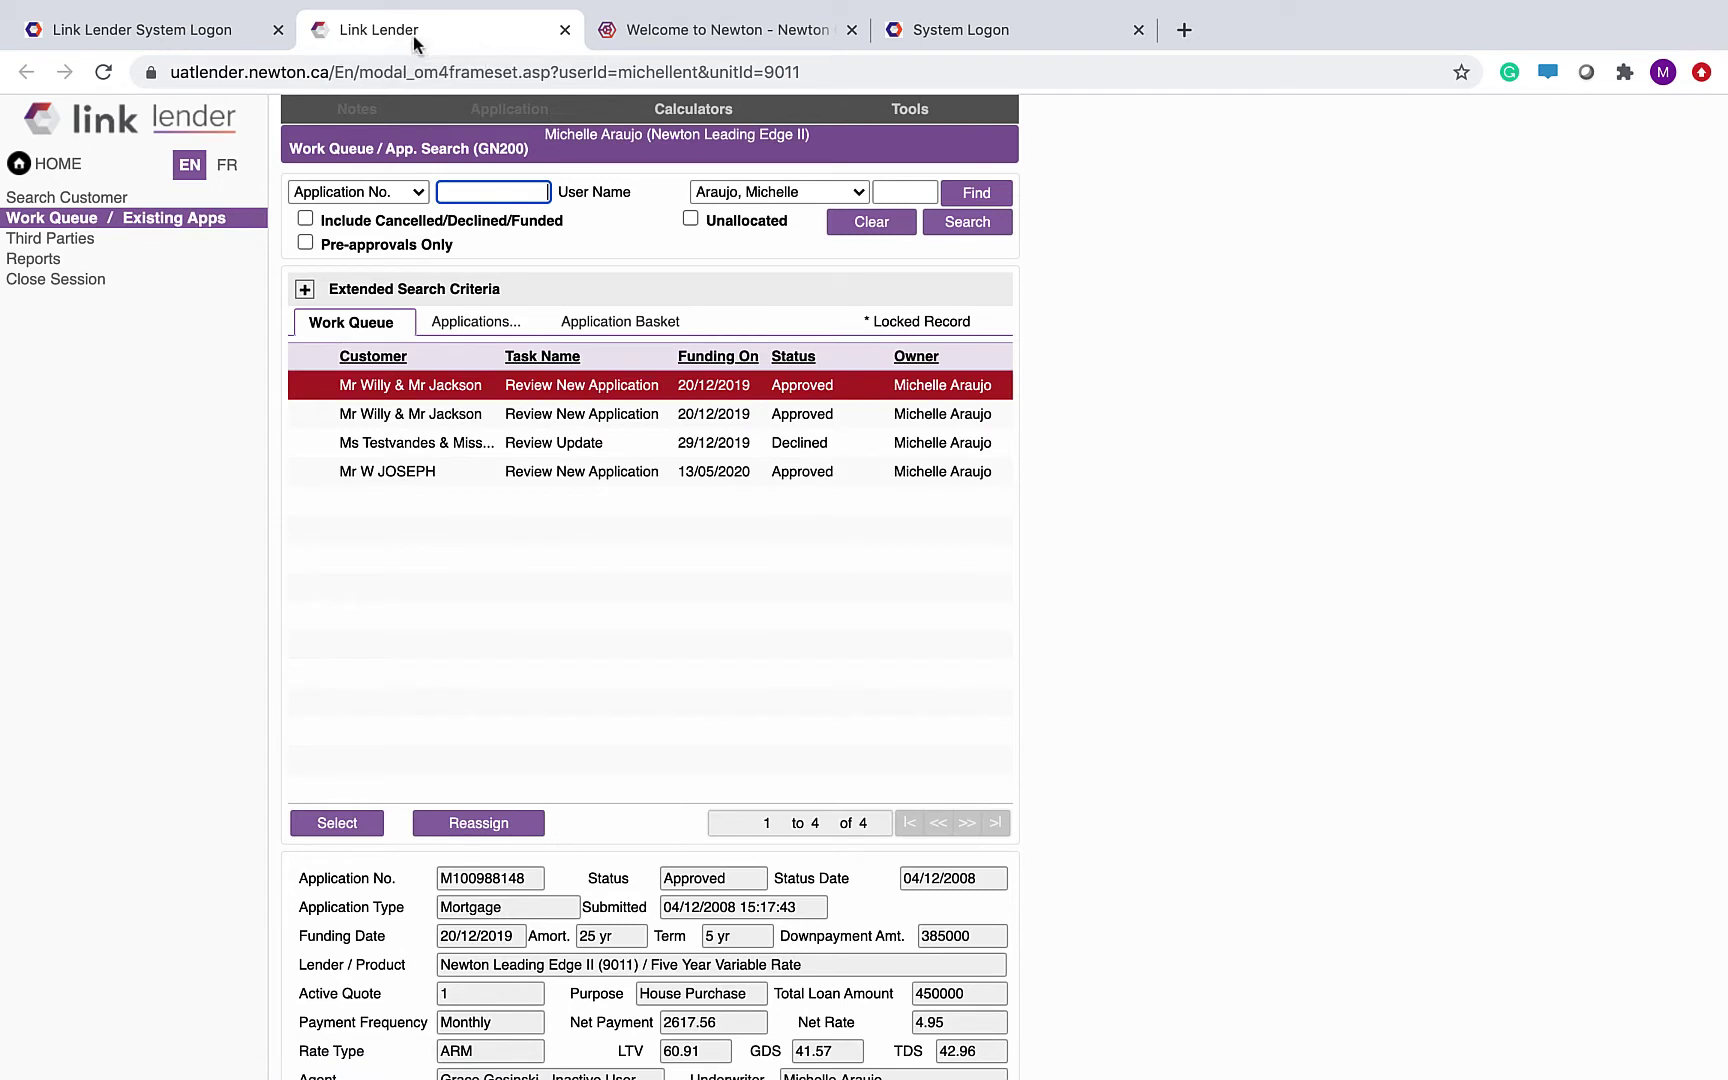
left_click(247, 44)
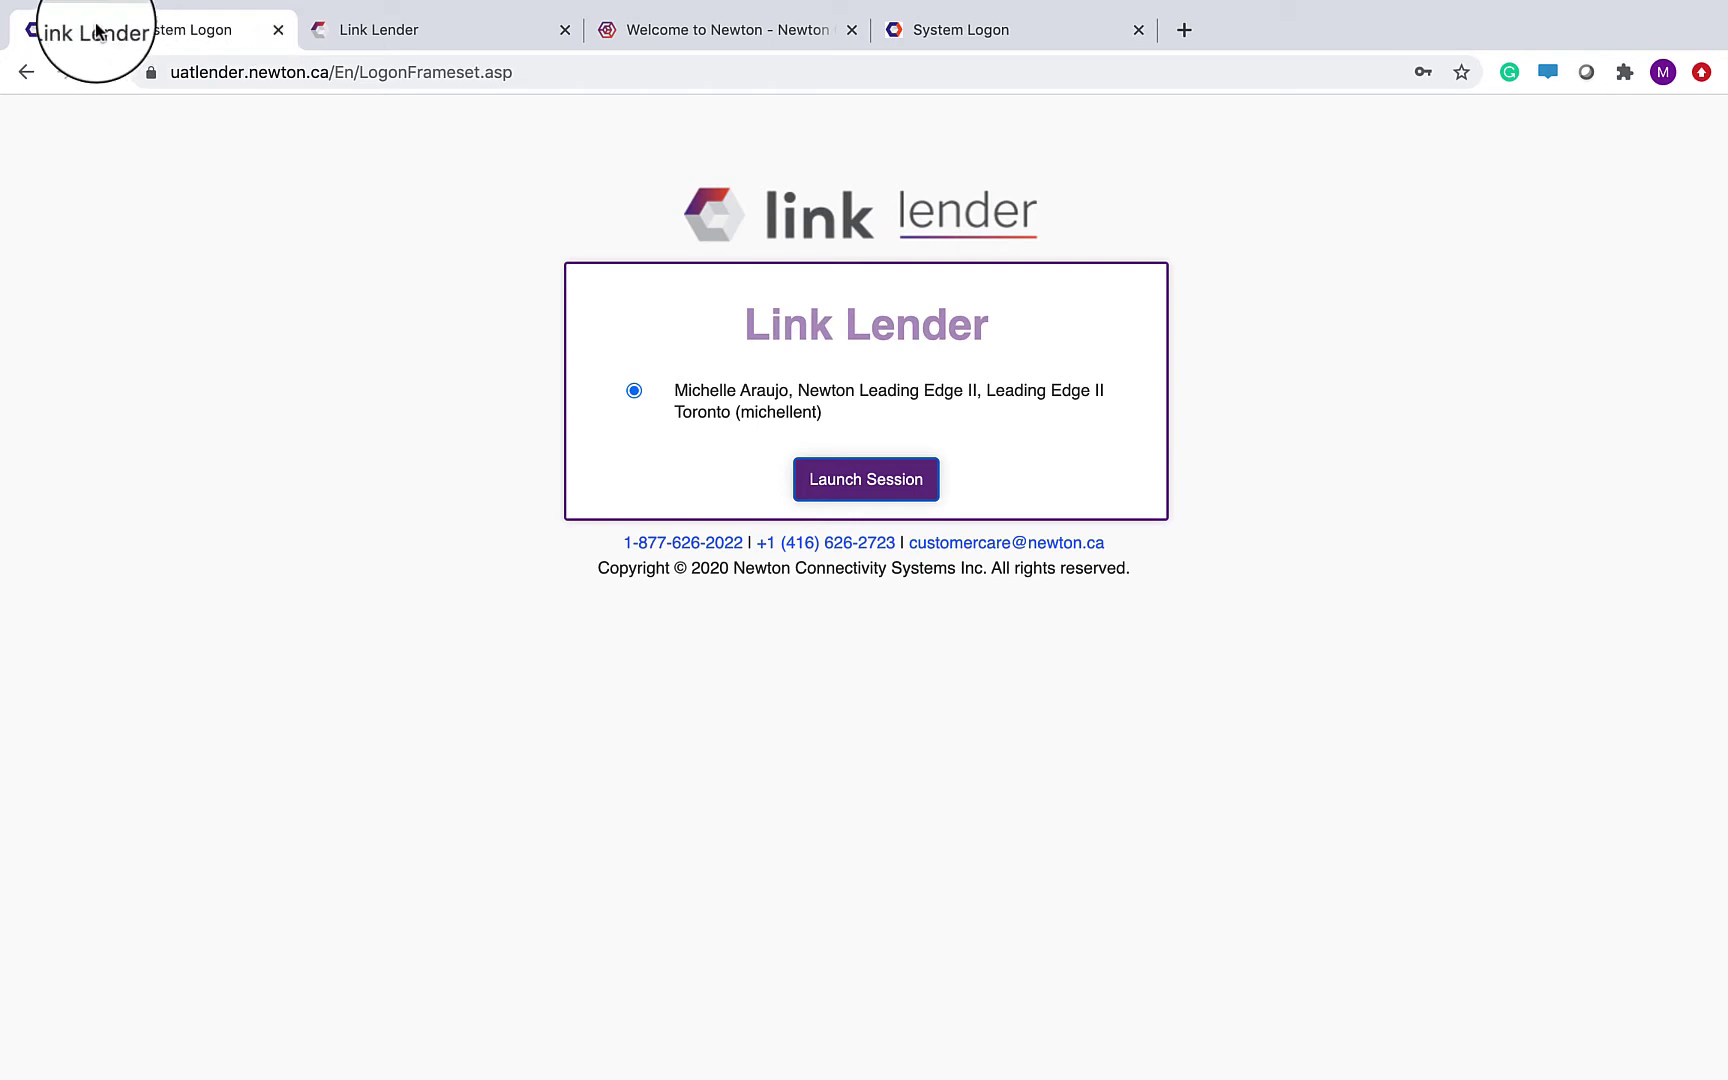
key("ctrl+Tab")
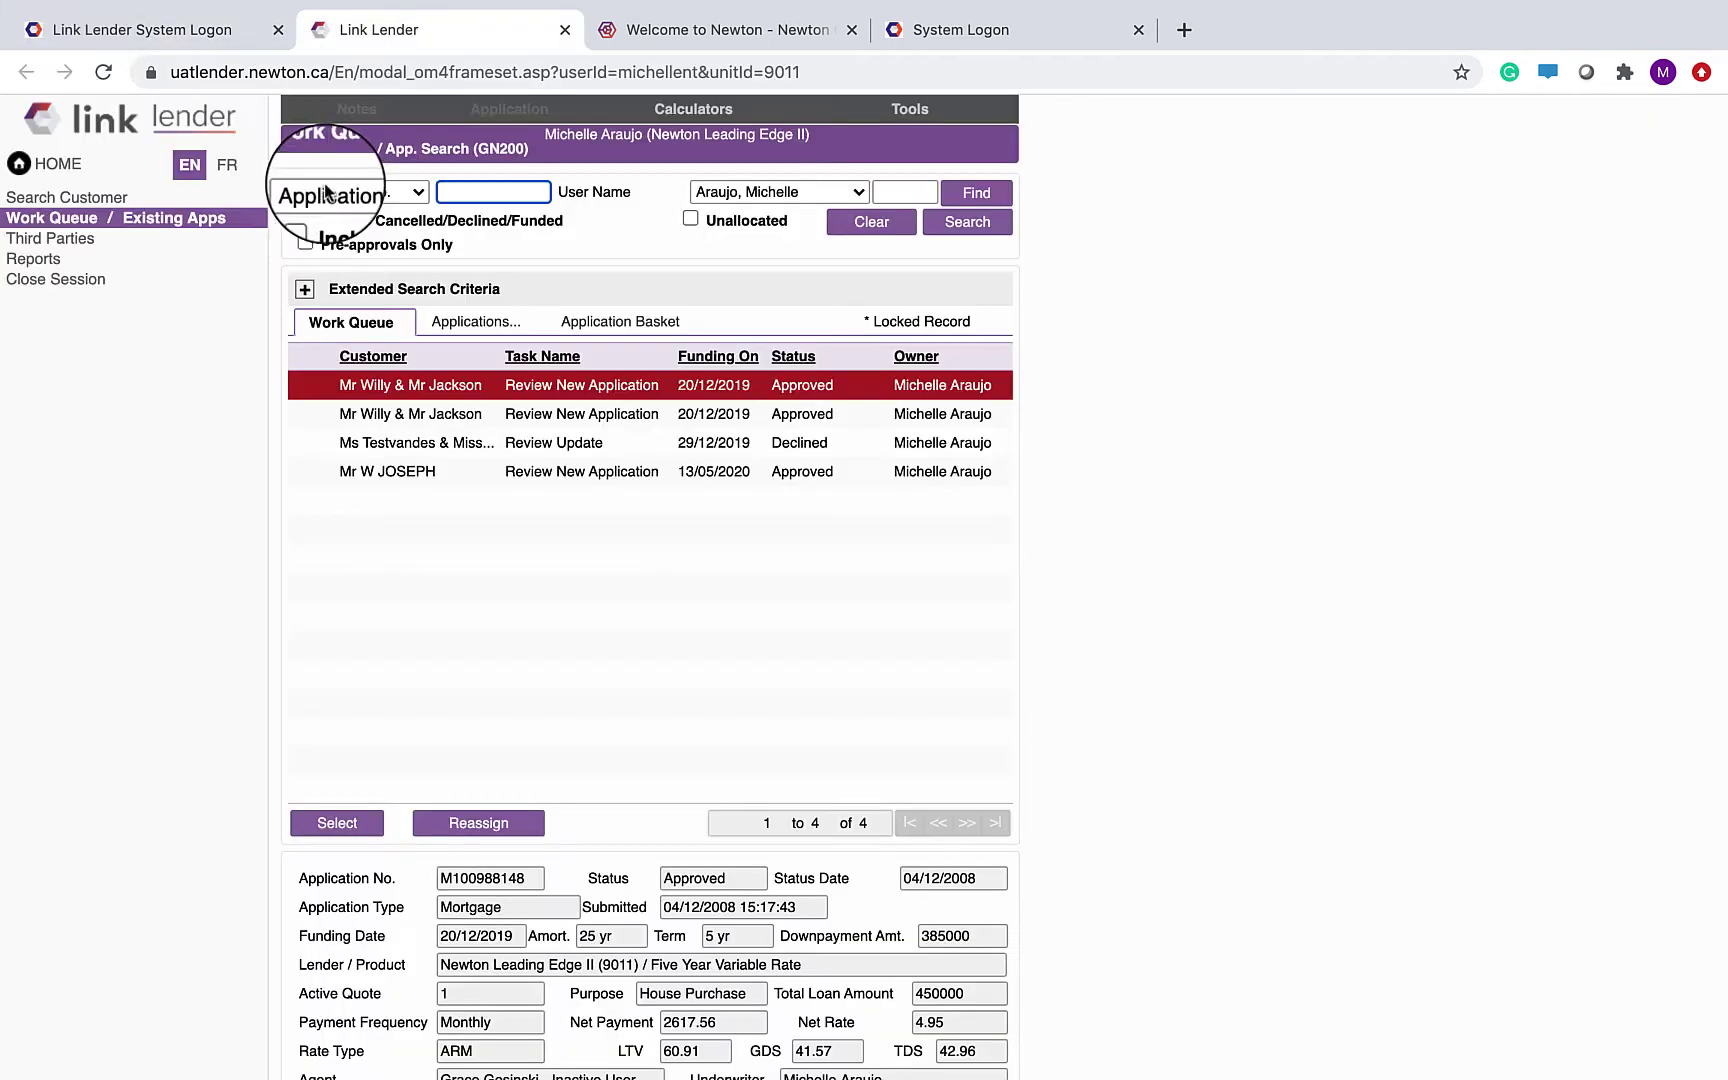
left_click(52, 220)
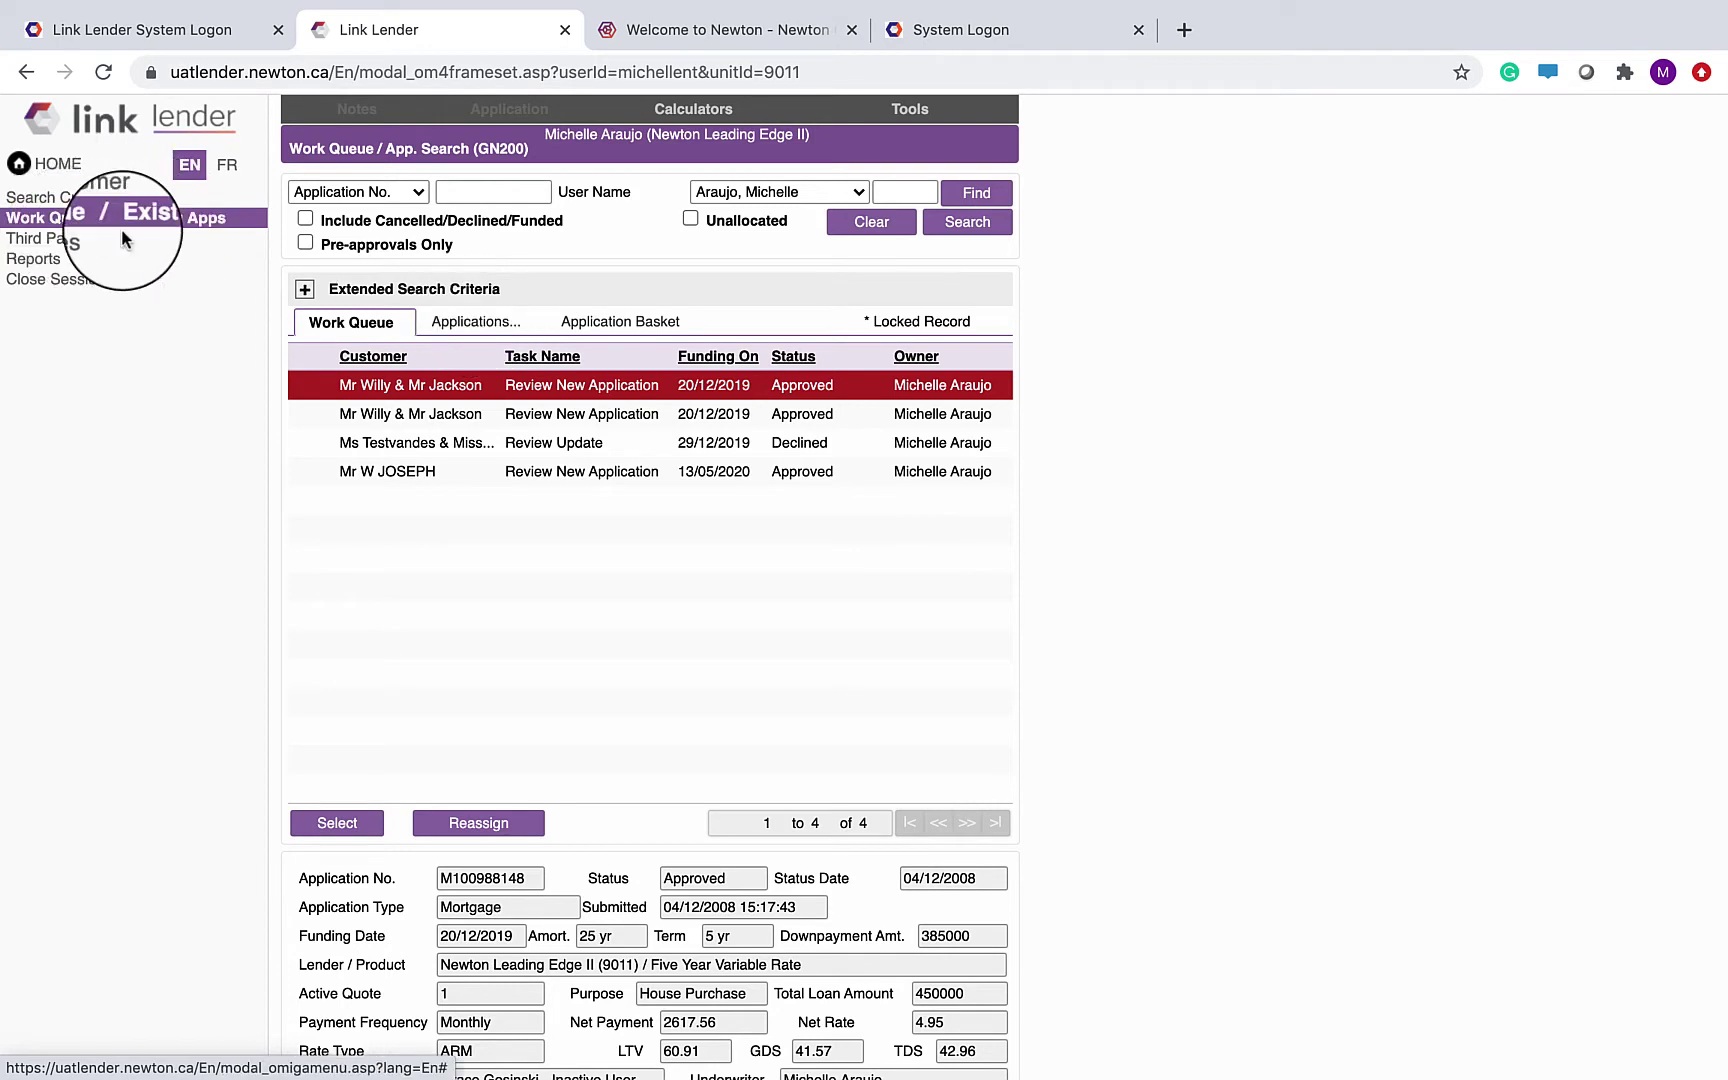
left_click(176, 228)
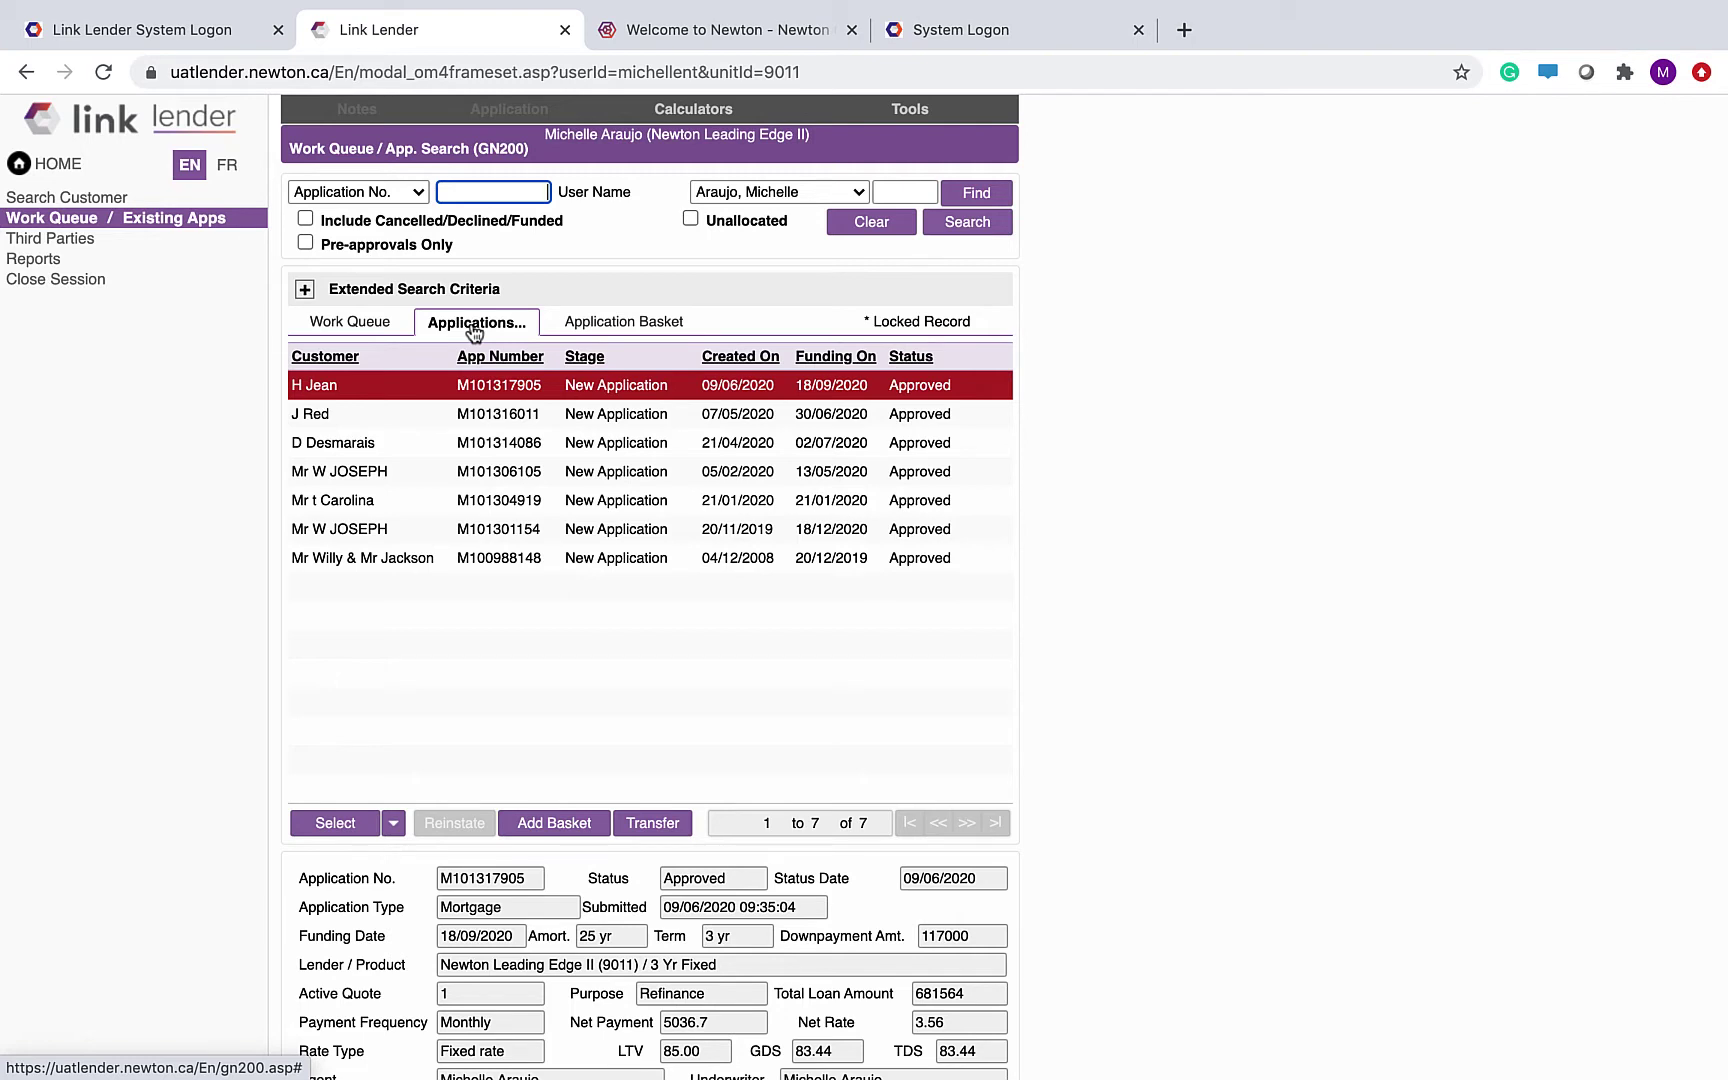
Step: Select the Review New Application task funding on 13/05/2020 and open its Application Summary
left_click(350, 321)
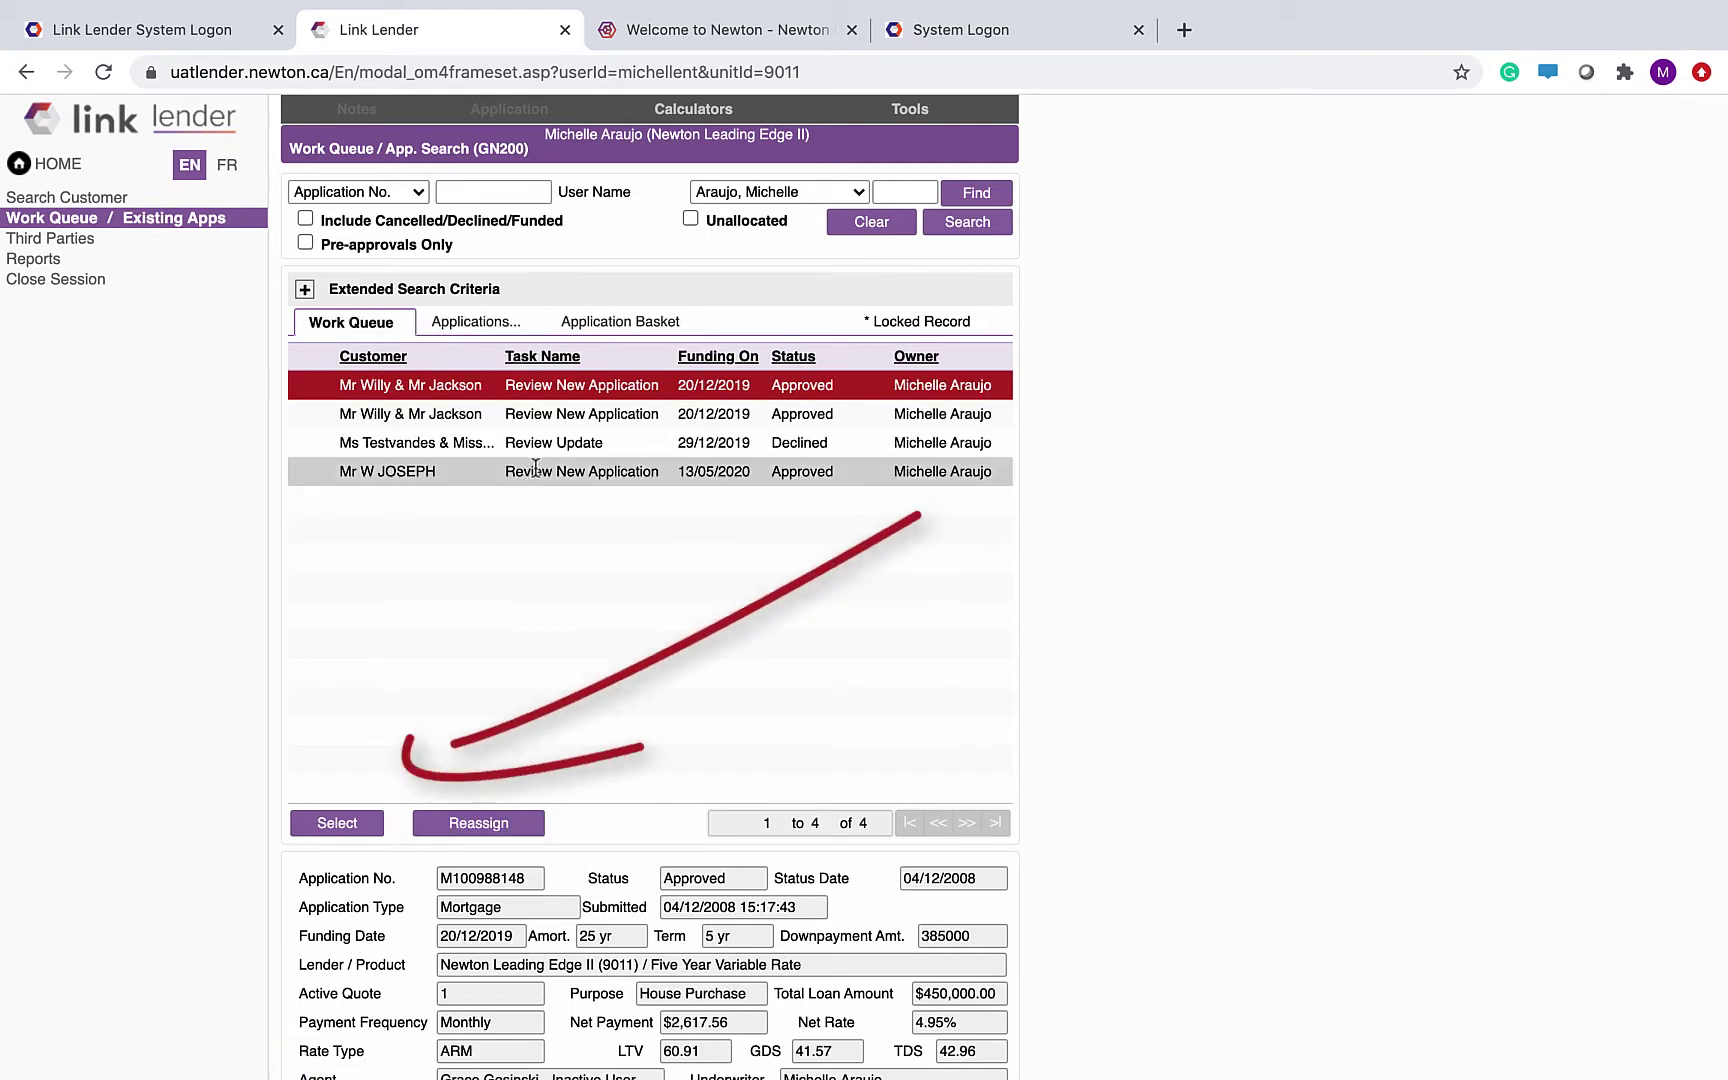
left_click(536, 470)
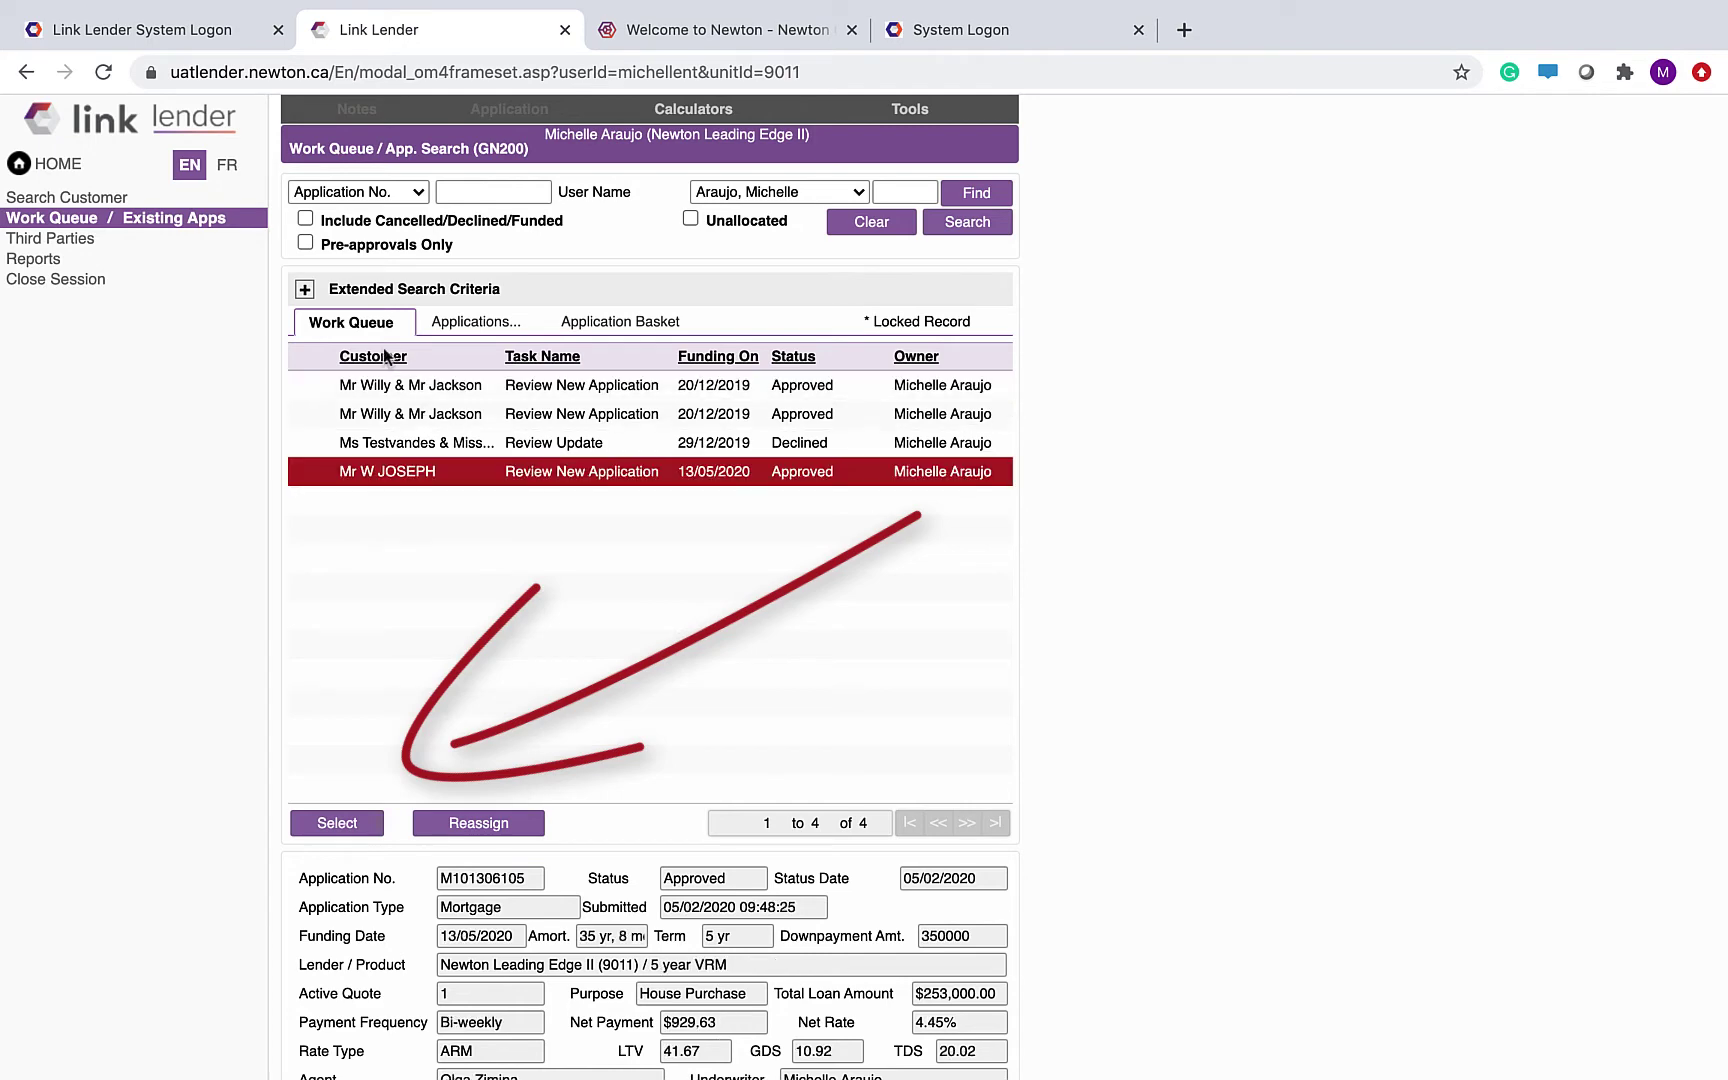
left_click(337, 823)
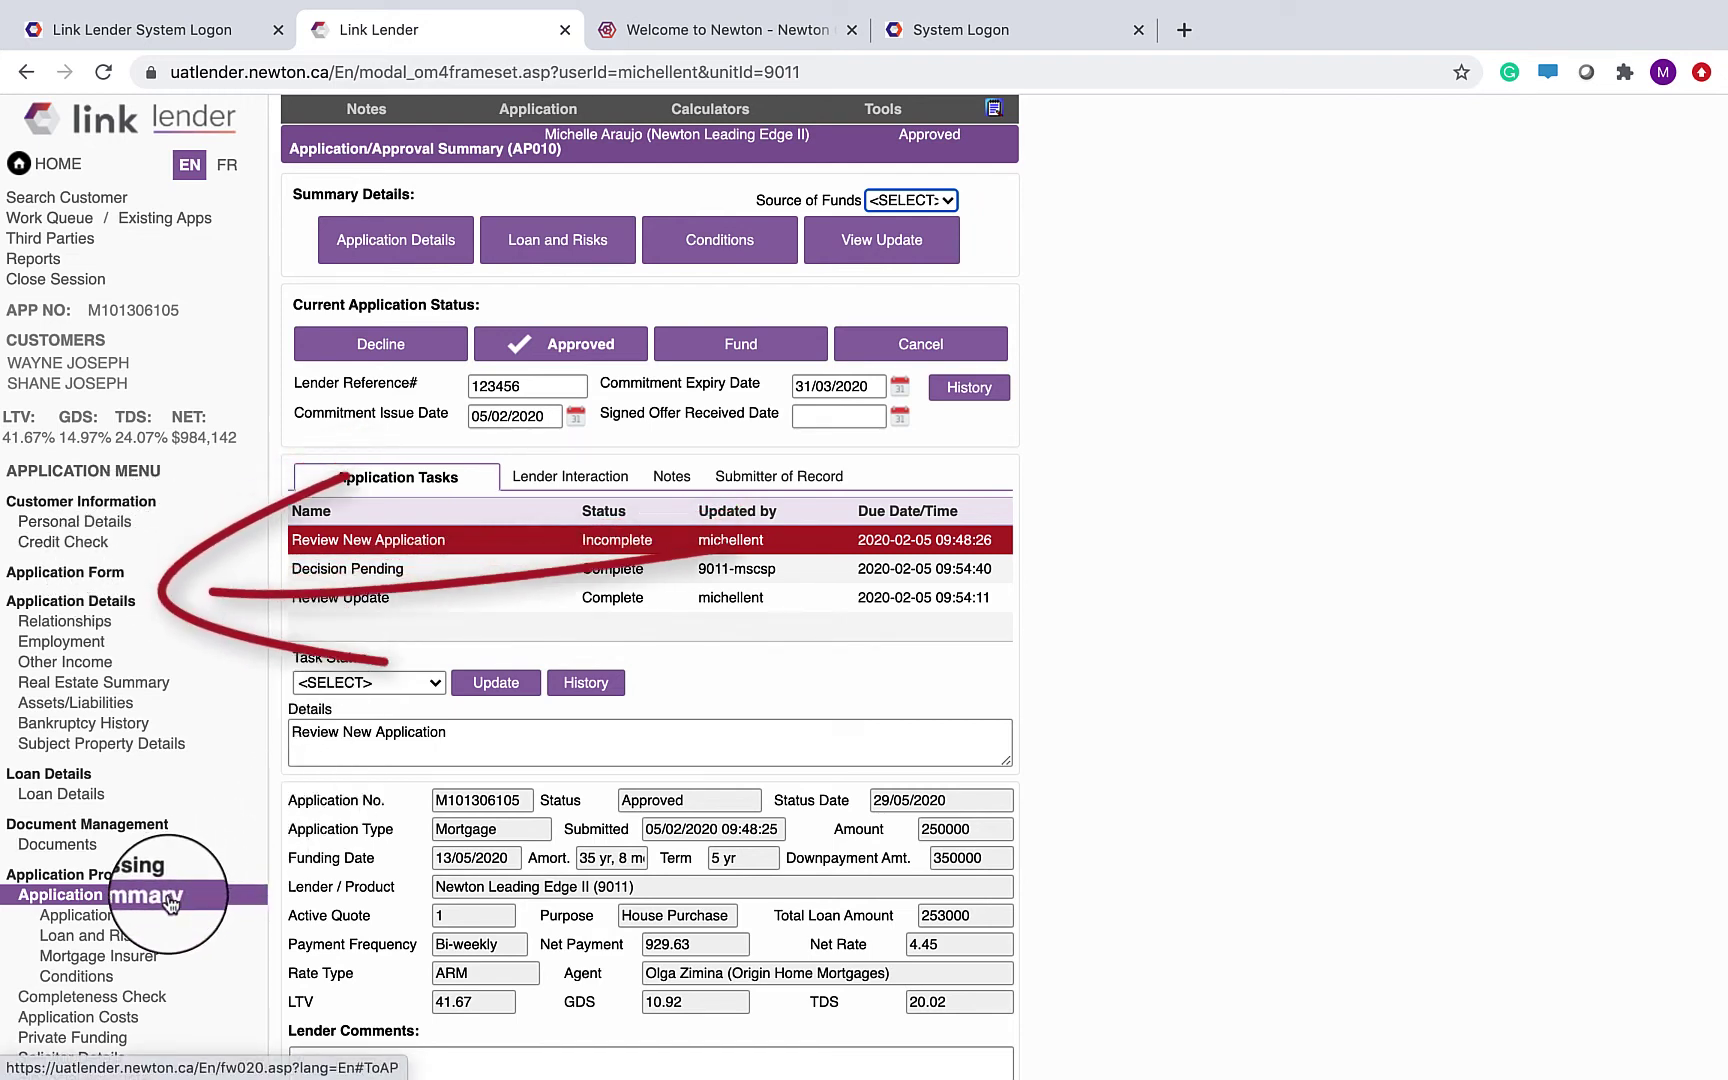
Step: Open Credit Check, read the primary borrower's Equifax report, then close the report
left_click(82, 552)
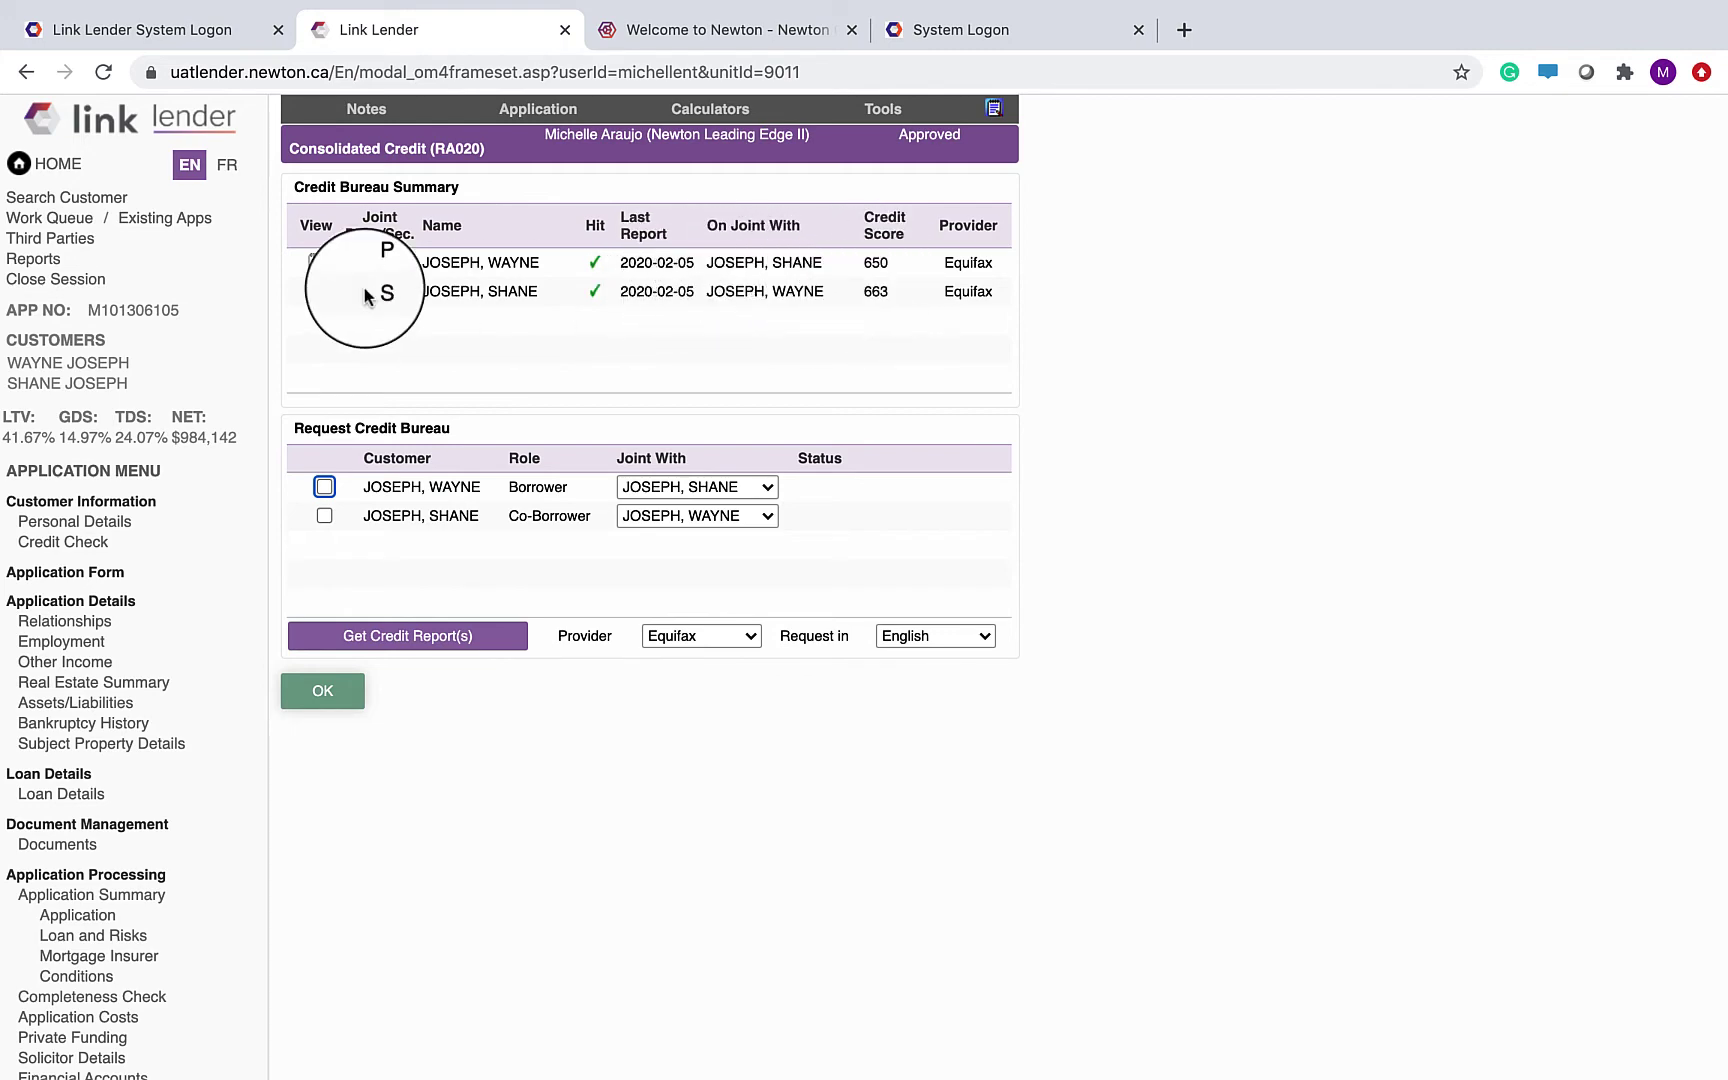
left_click(316, 266)
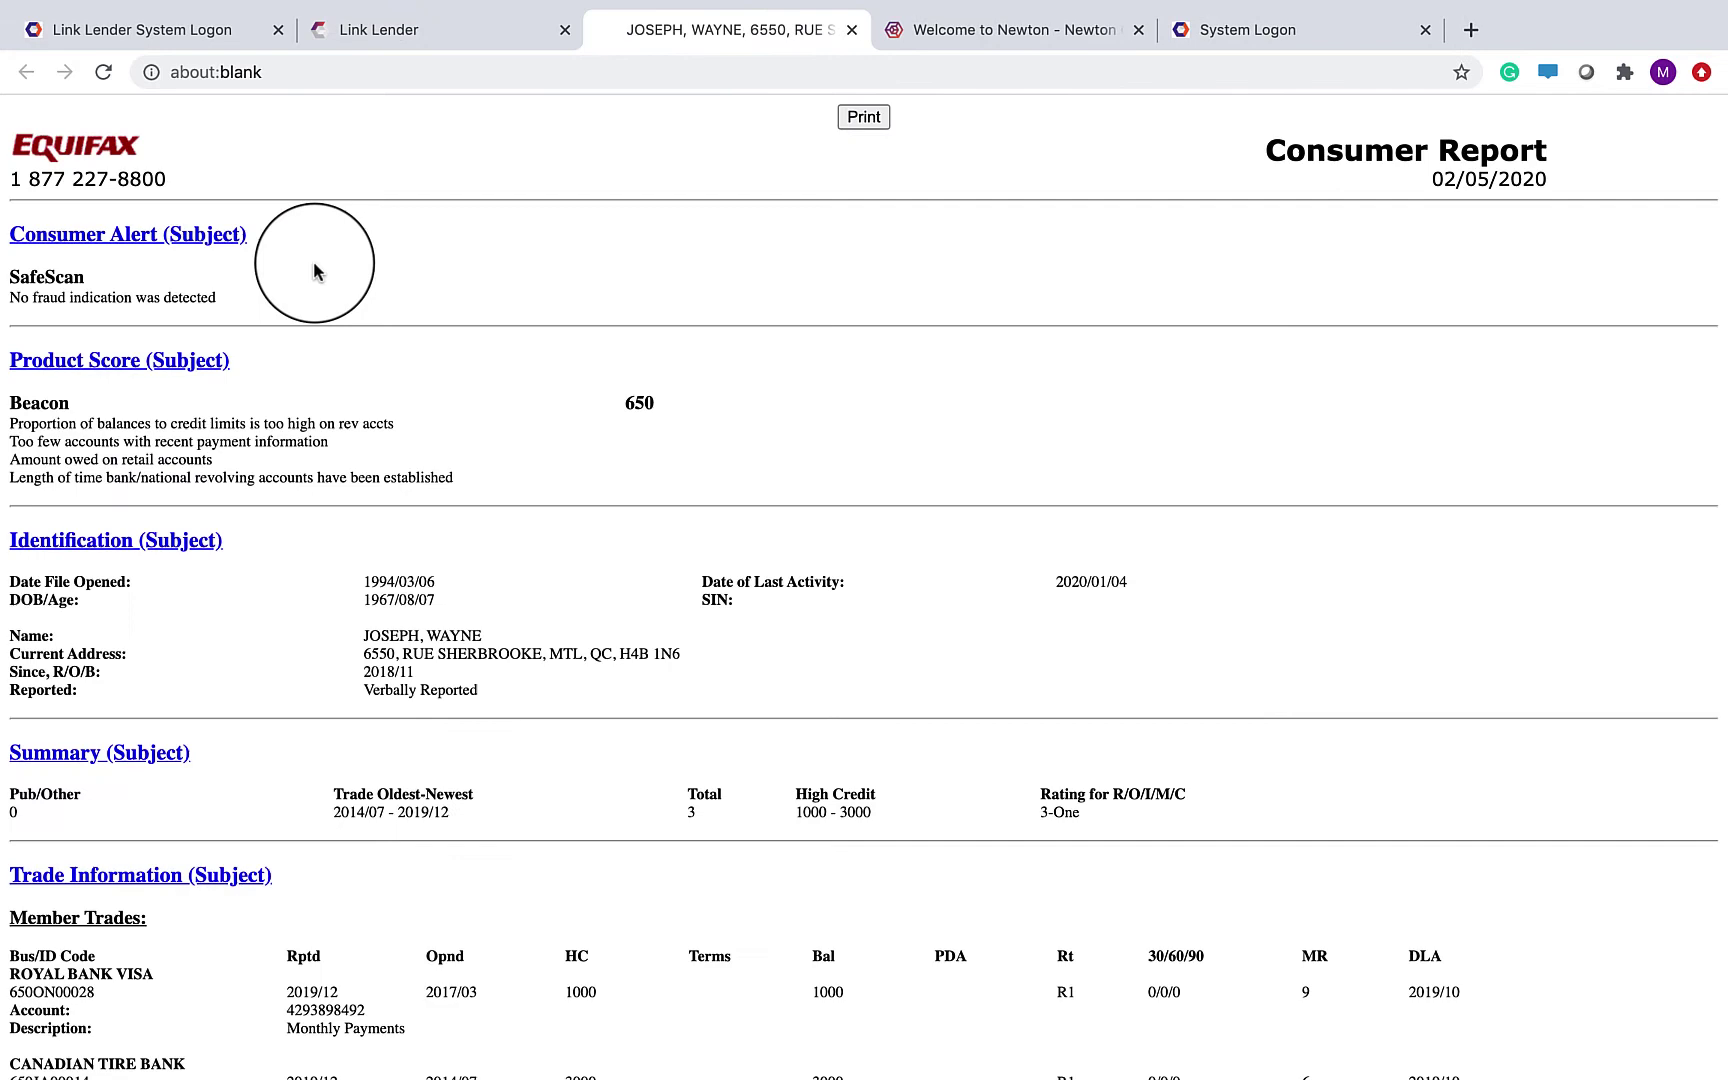
scroll(836, 184, "down", 2)
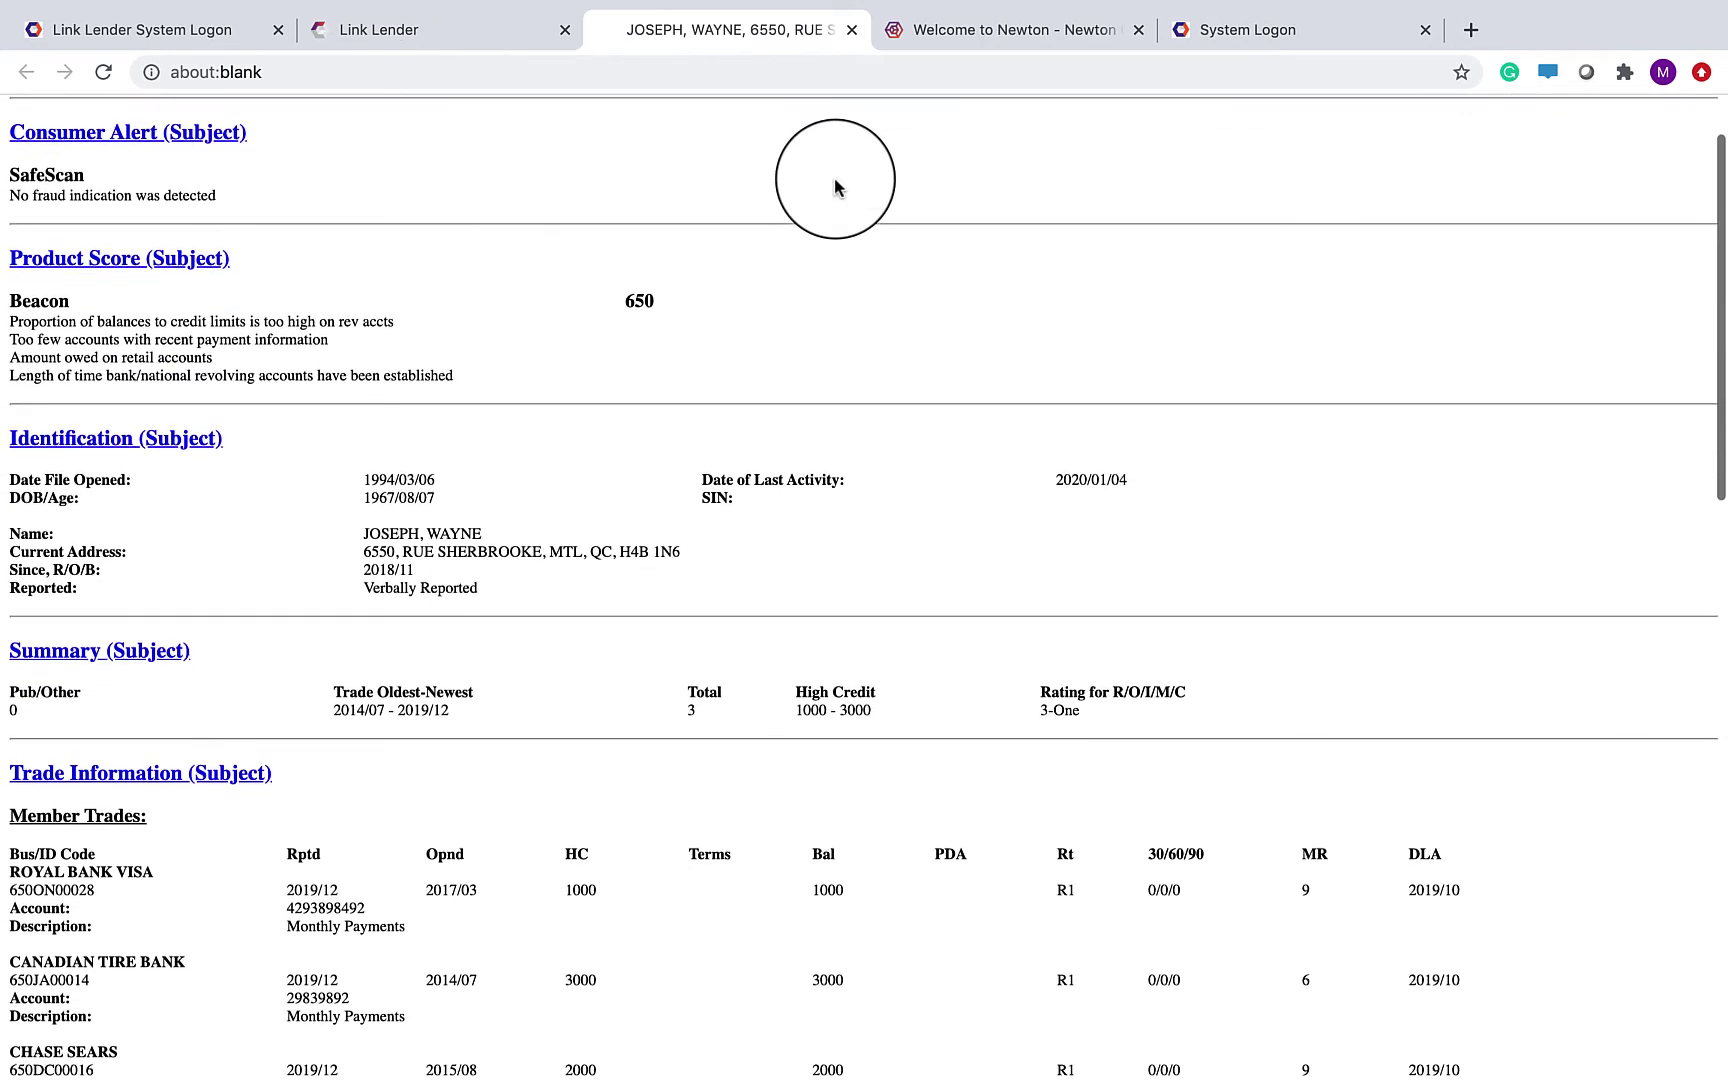
left_click(851, 33)
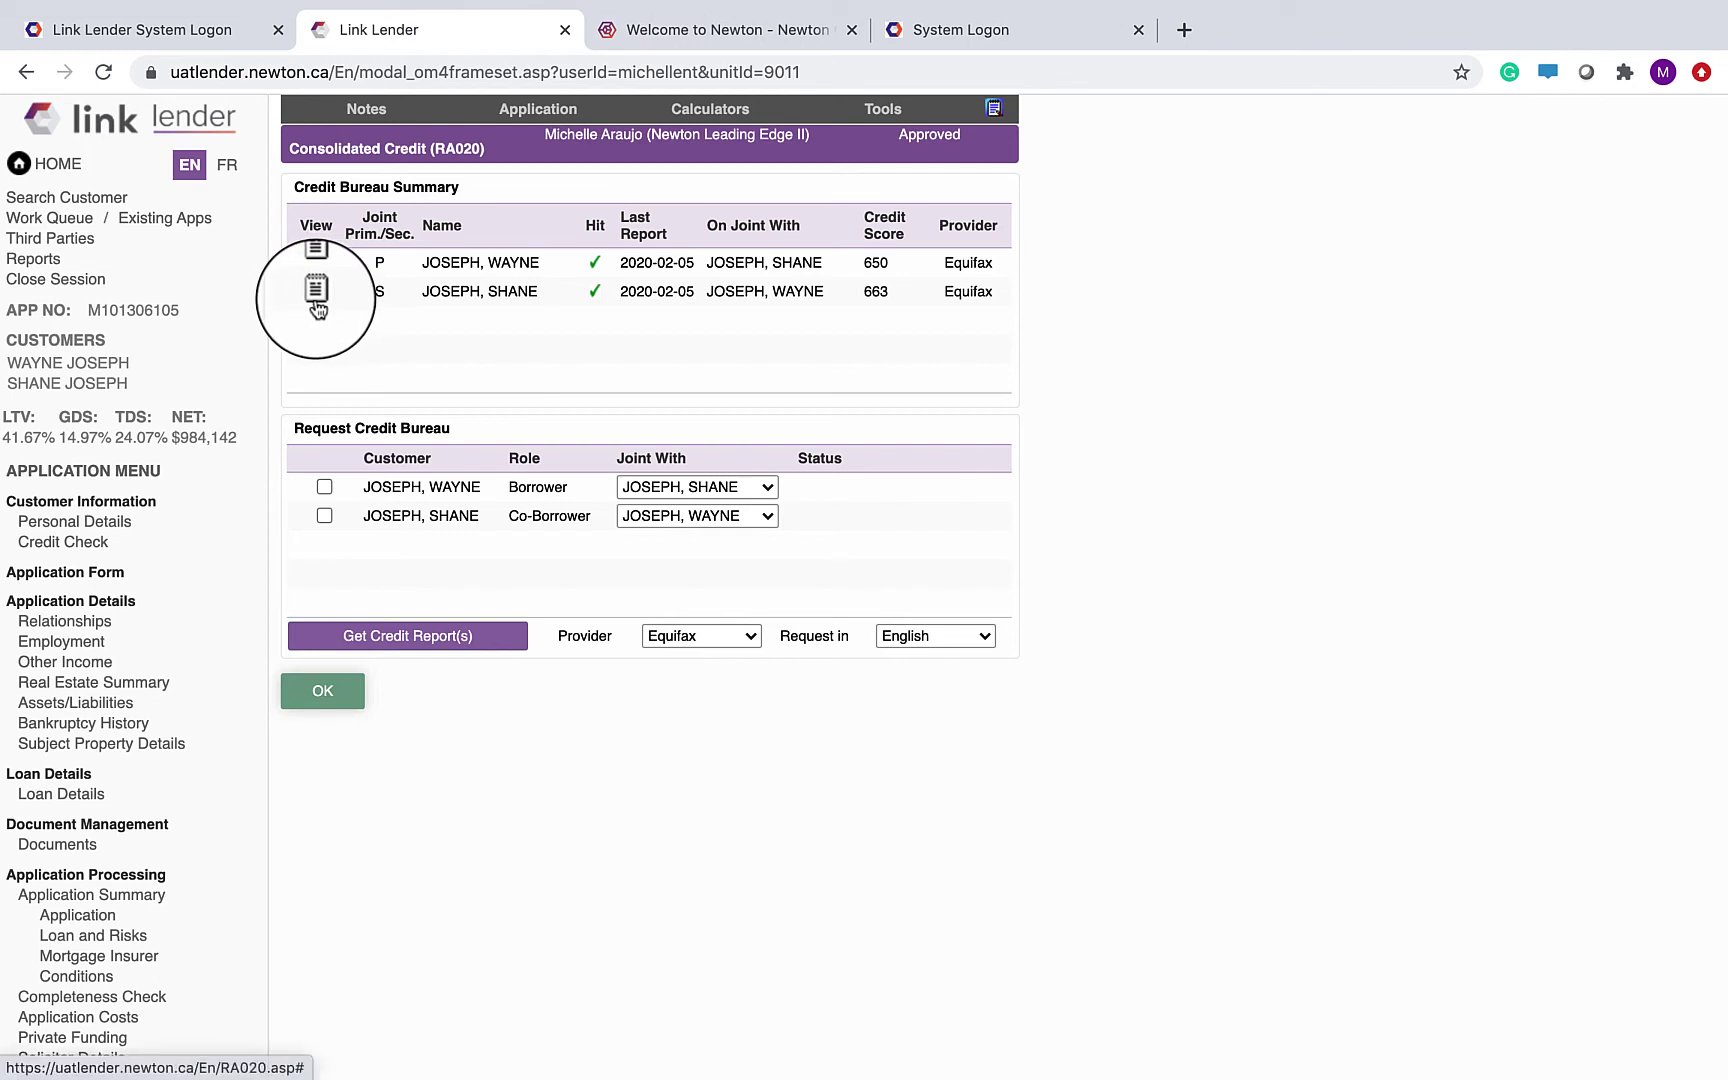
Step: Tick Request Credit Bureau for both borrowers and open the Application Form report
left_click(324, 487)
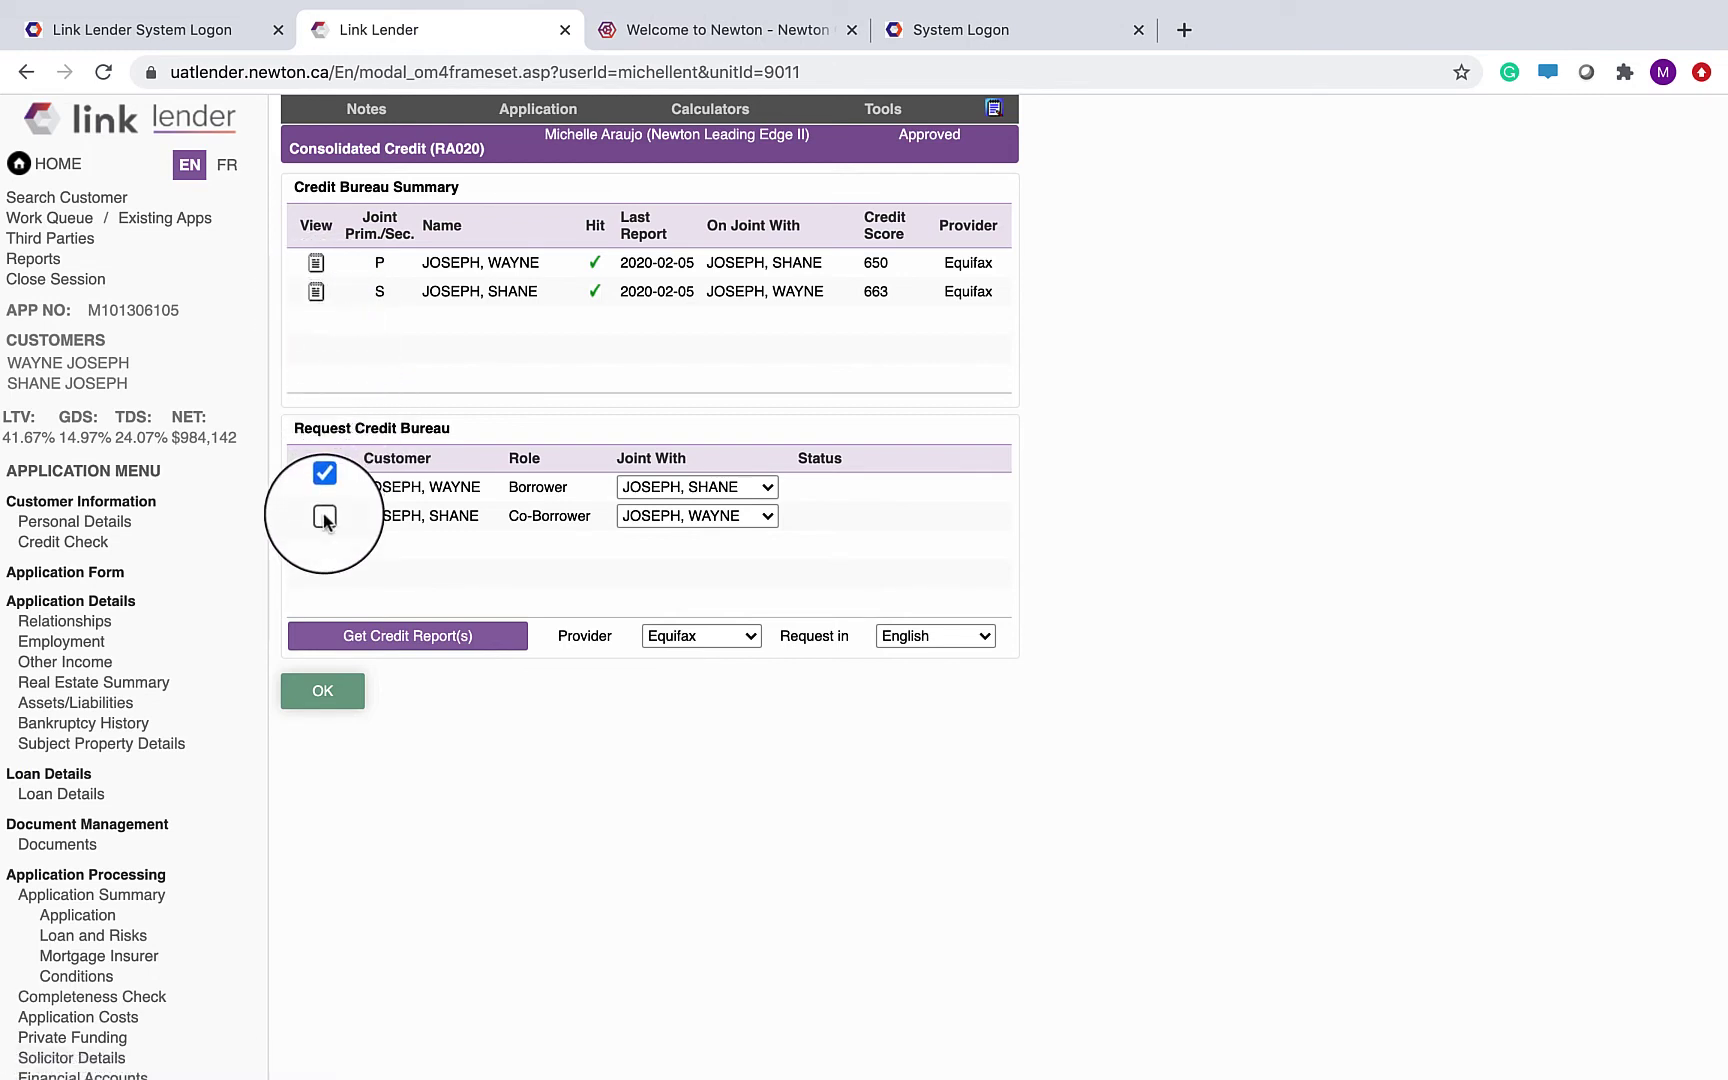
left_click(324, 515)
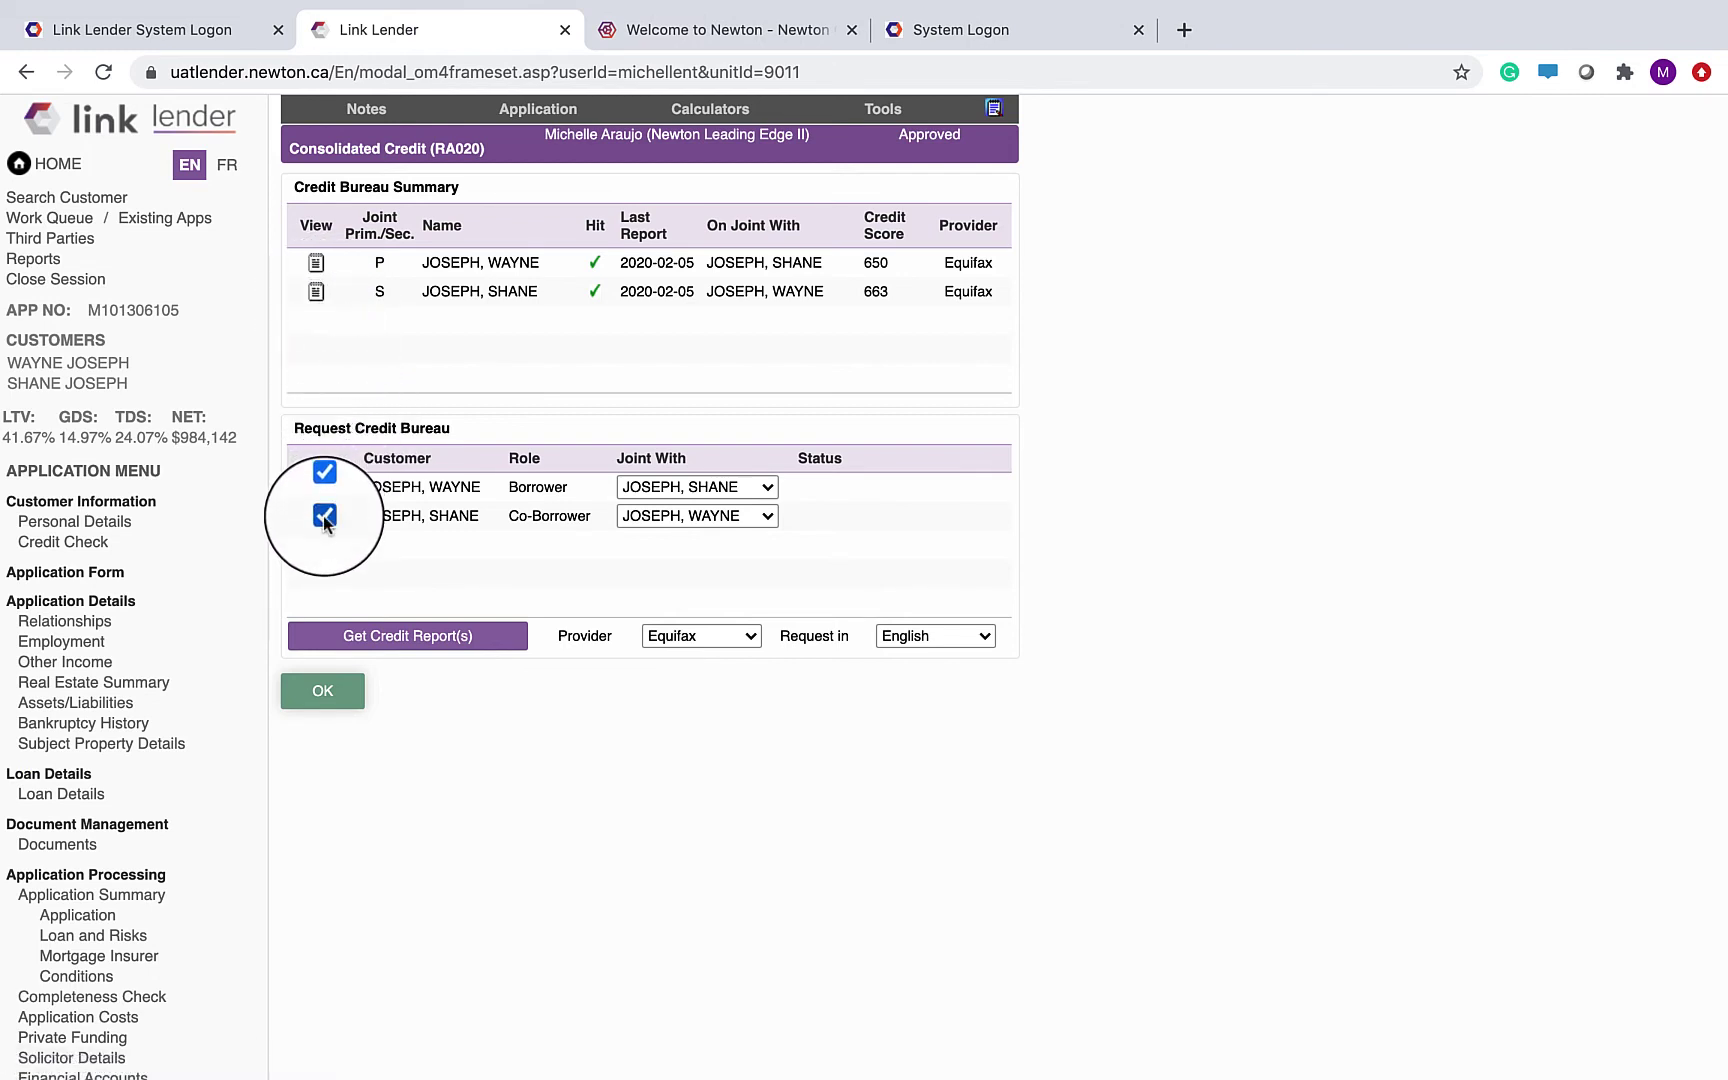
left_click(447, 640)
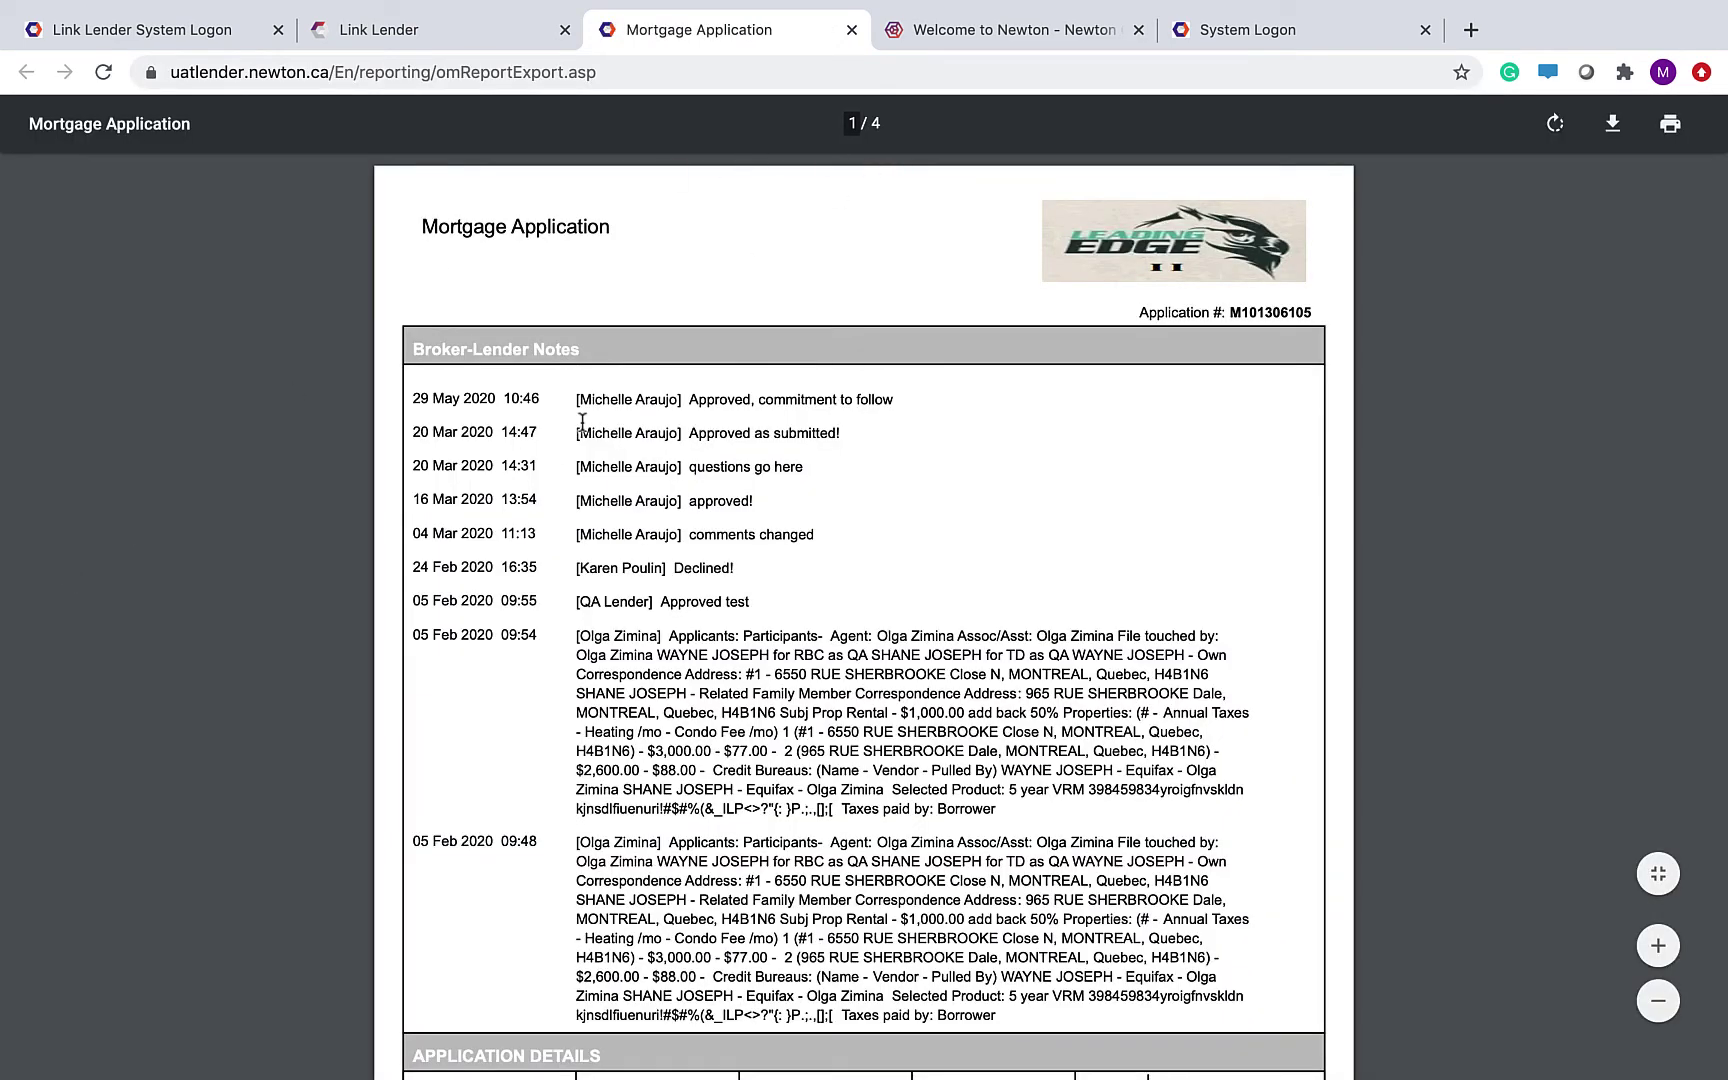
Step: Scroll through the four-page Mortgage Application report, then close its tab
left_click_drag(577, 399, 785, 570)
left_click(850, 567)
scroll(930, 514, "down", 3)
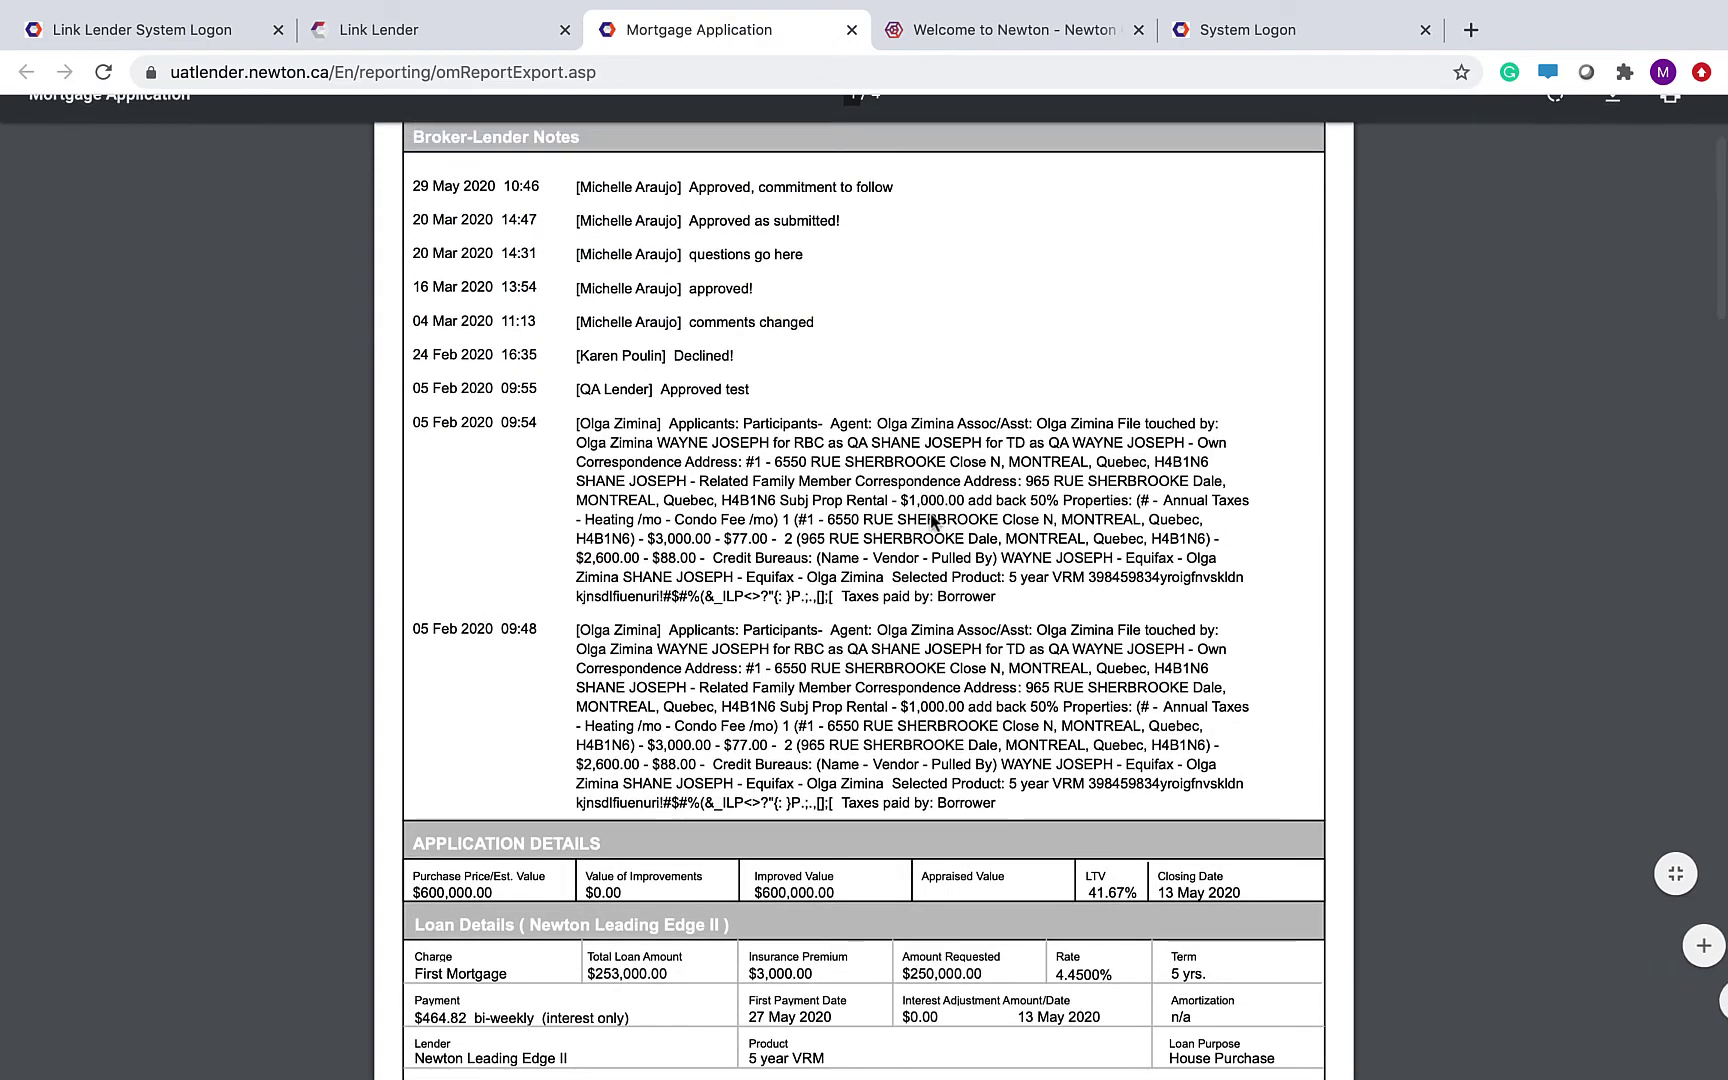
scroll(930, 516, "down", 6)
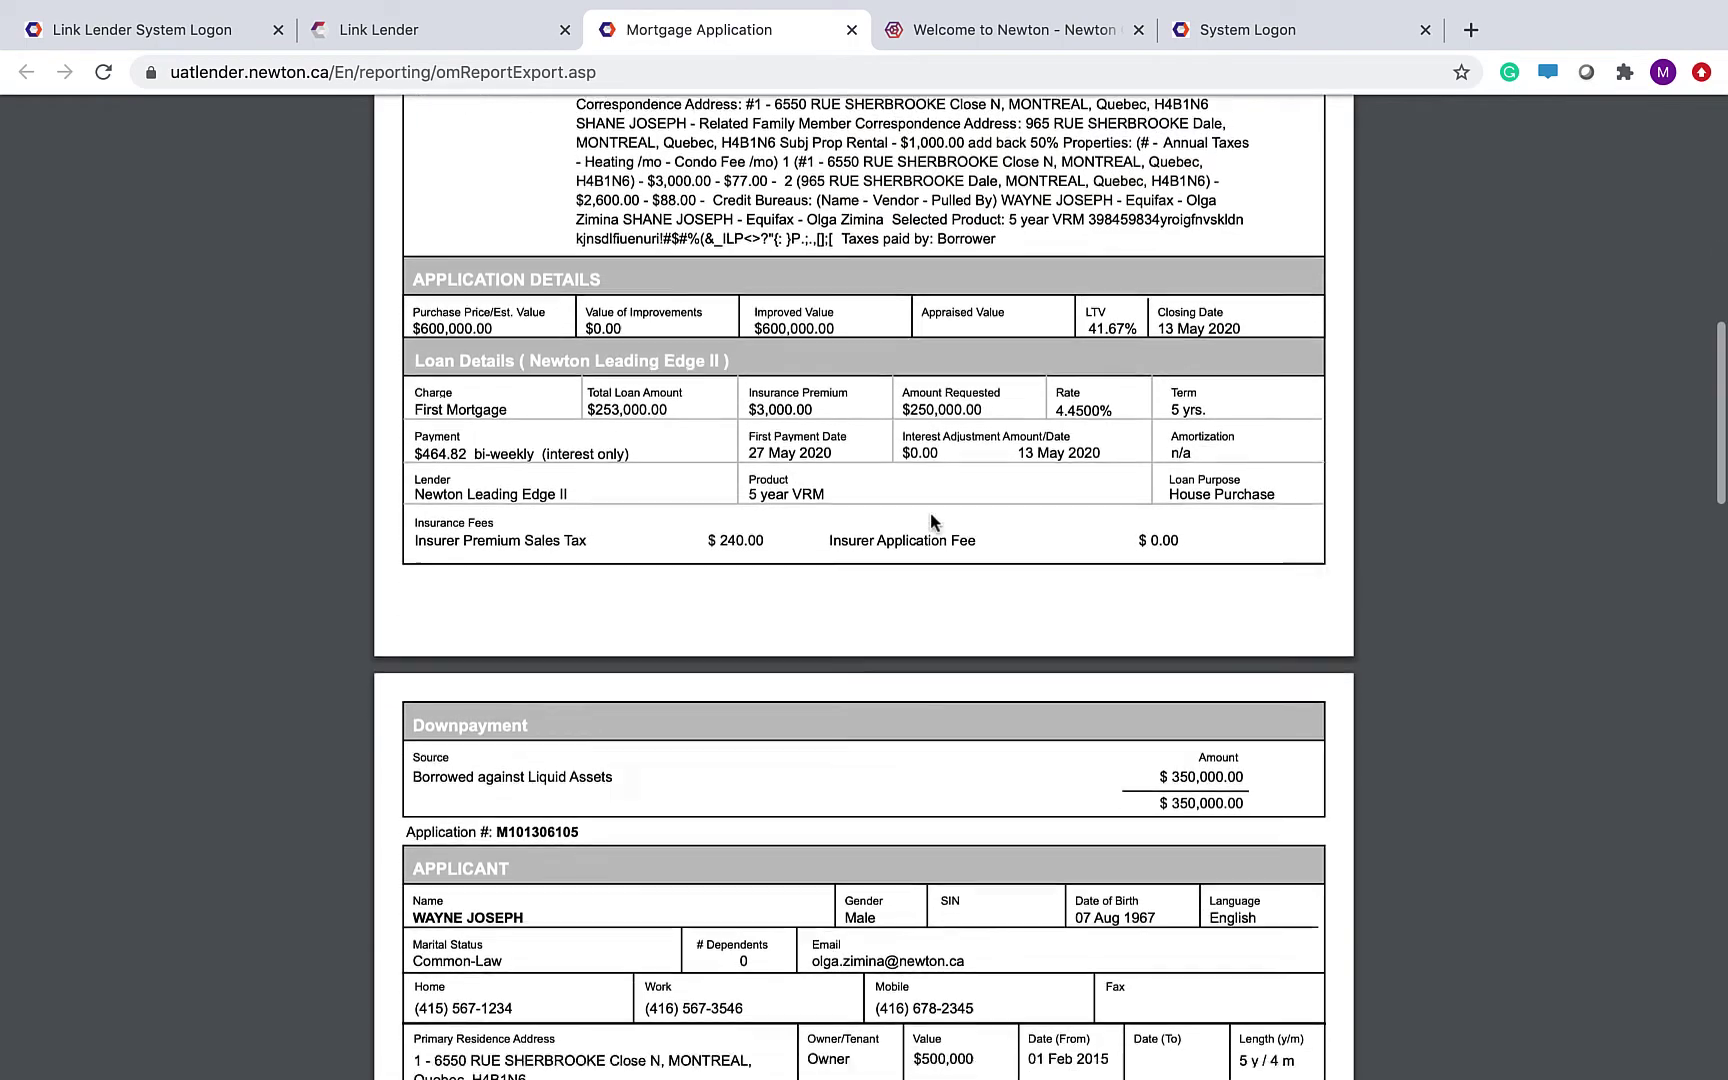
scroll(930, 512, "down", 20)
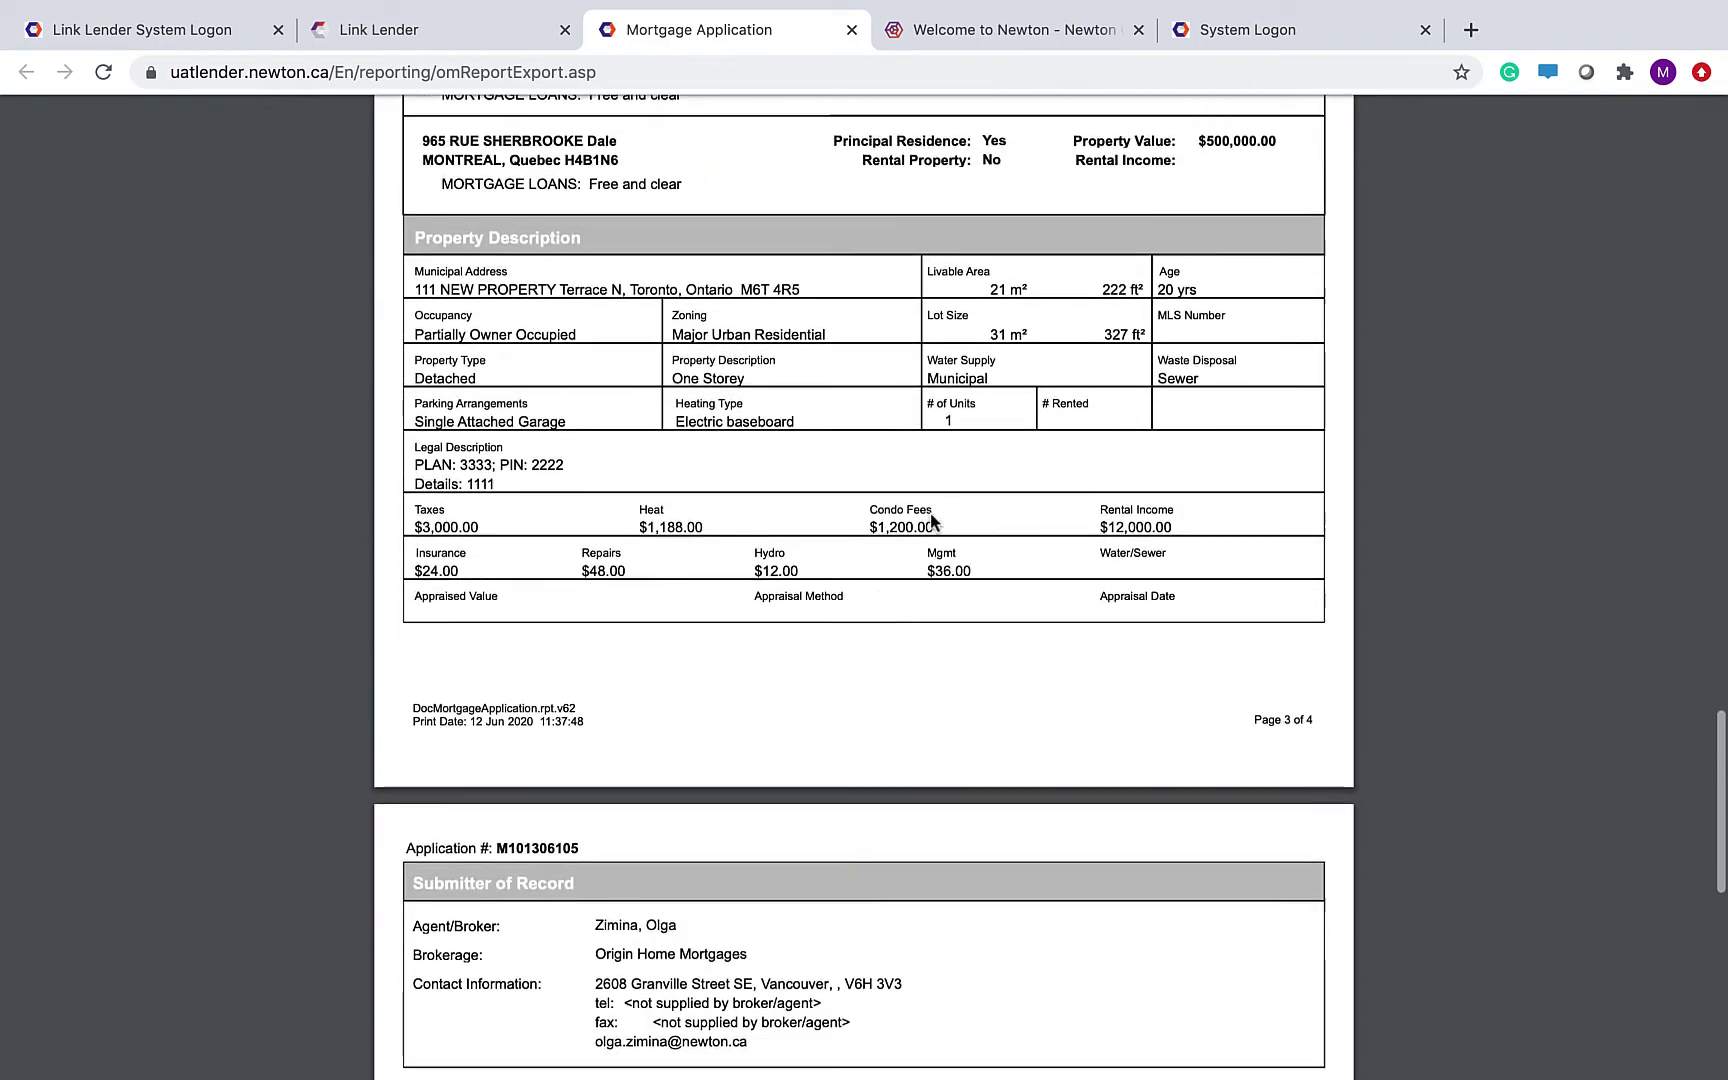
scroll(930, 518, "down", 10)
scroll(930, 518, "up", 4)
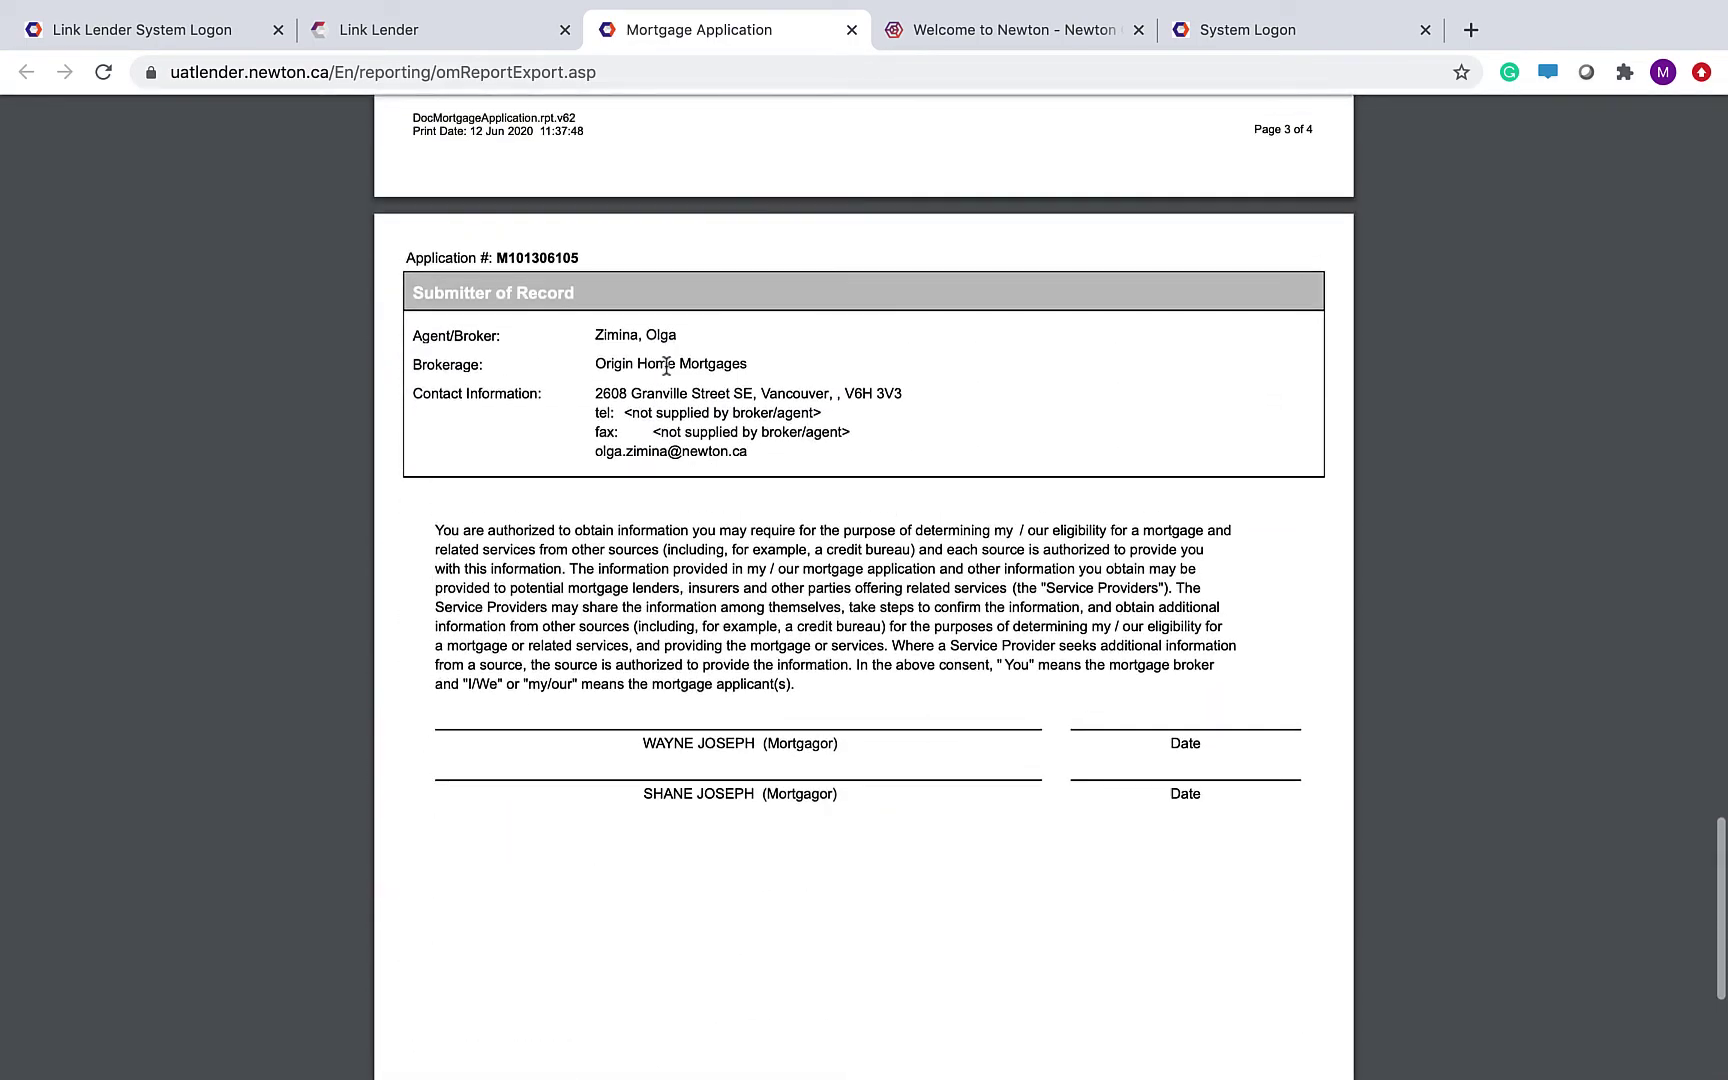
left_click_drag(411, 290, 640, 295)
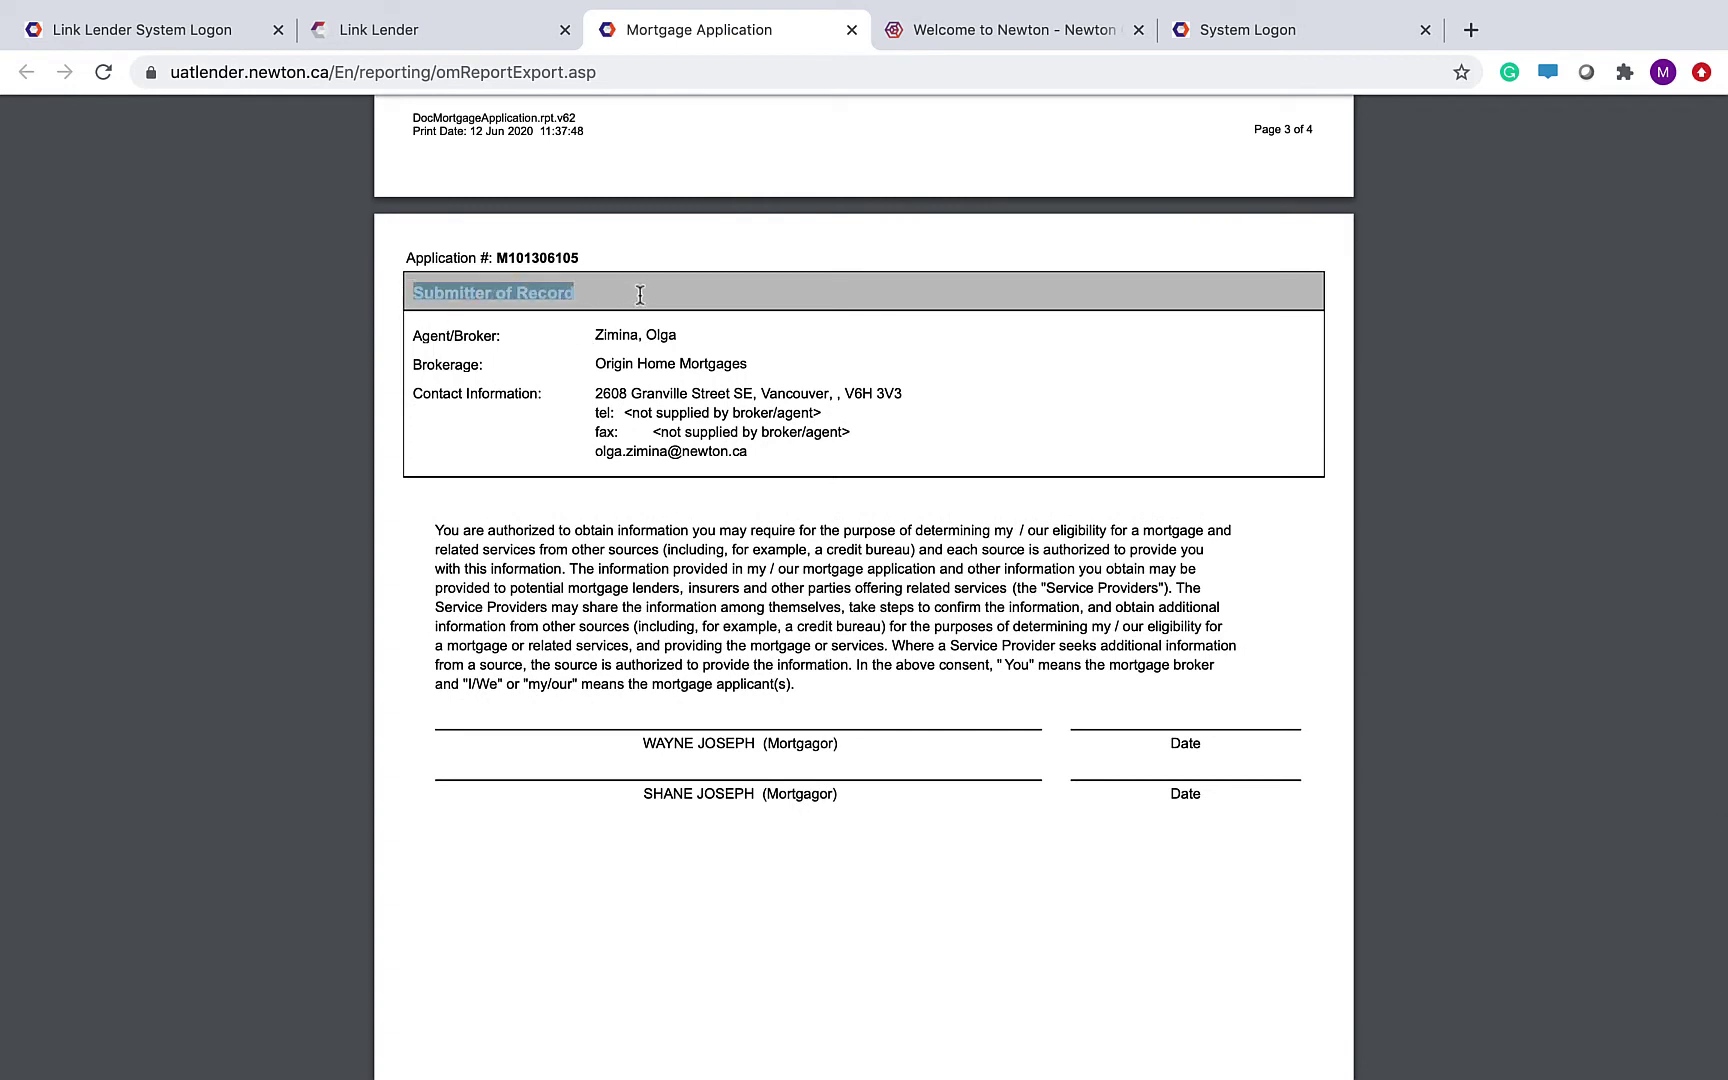
left_click(640, 295)
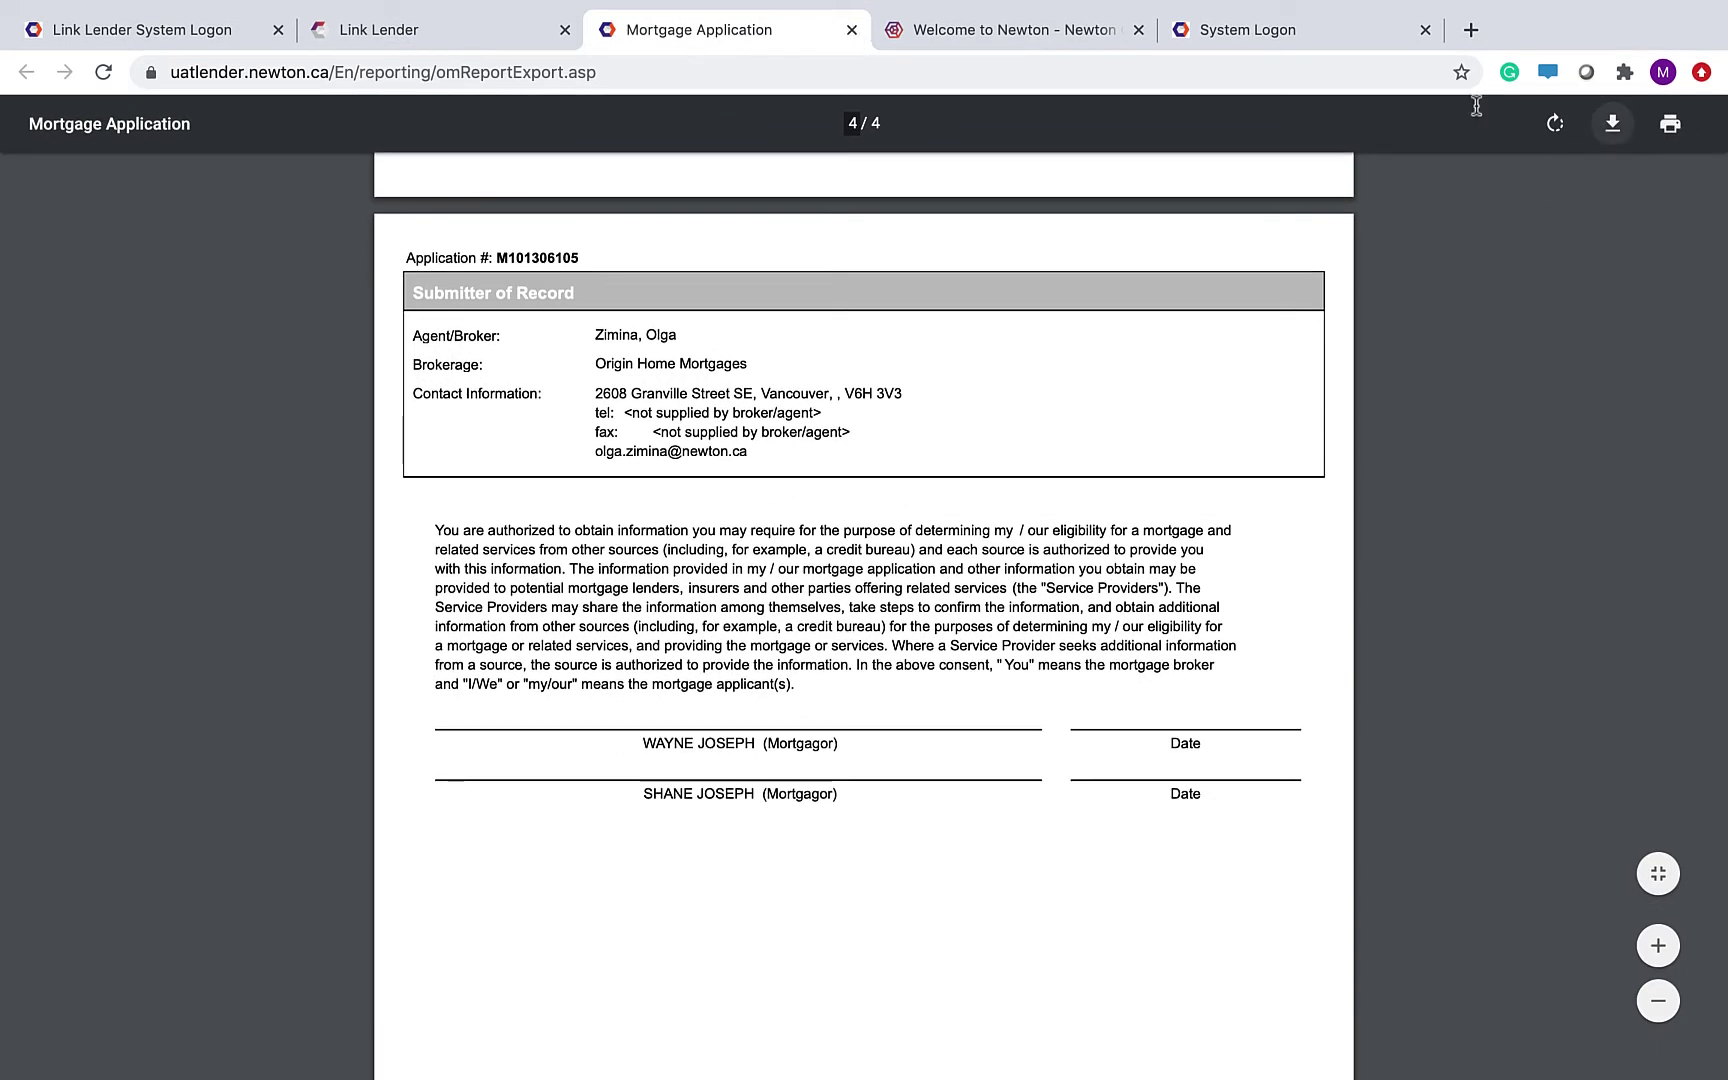
left_click(851, 31)
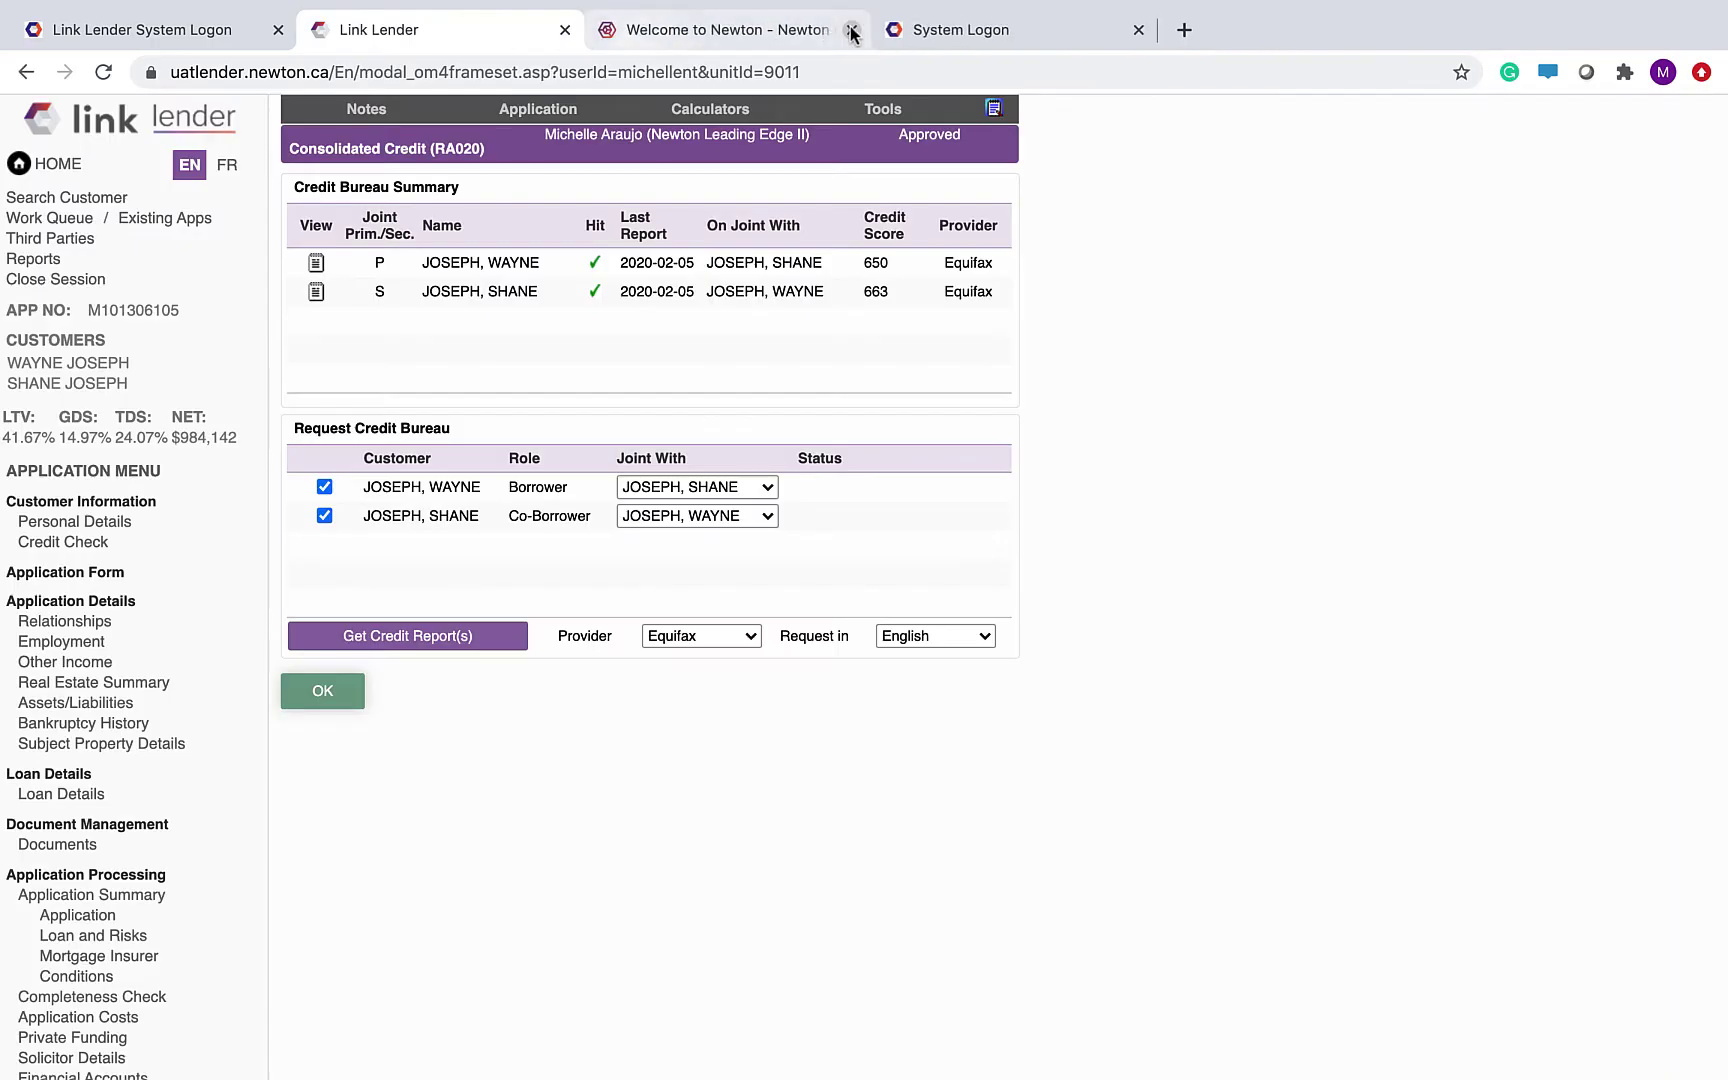
Step: Write the lender comment 'approved! commitment to follow' on the Application Summary and send it
left_click(120, 905)
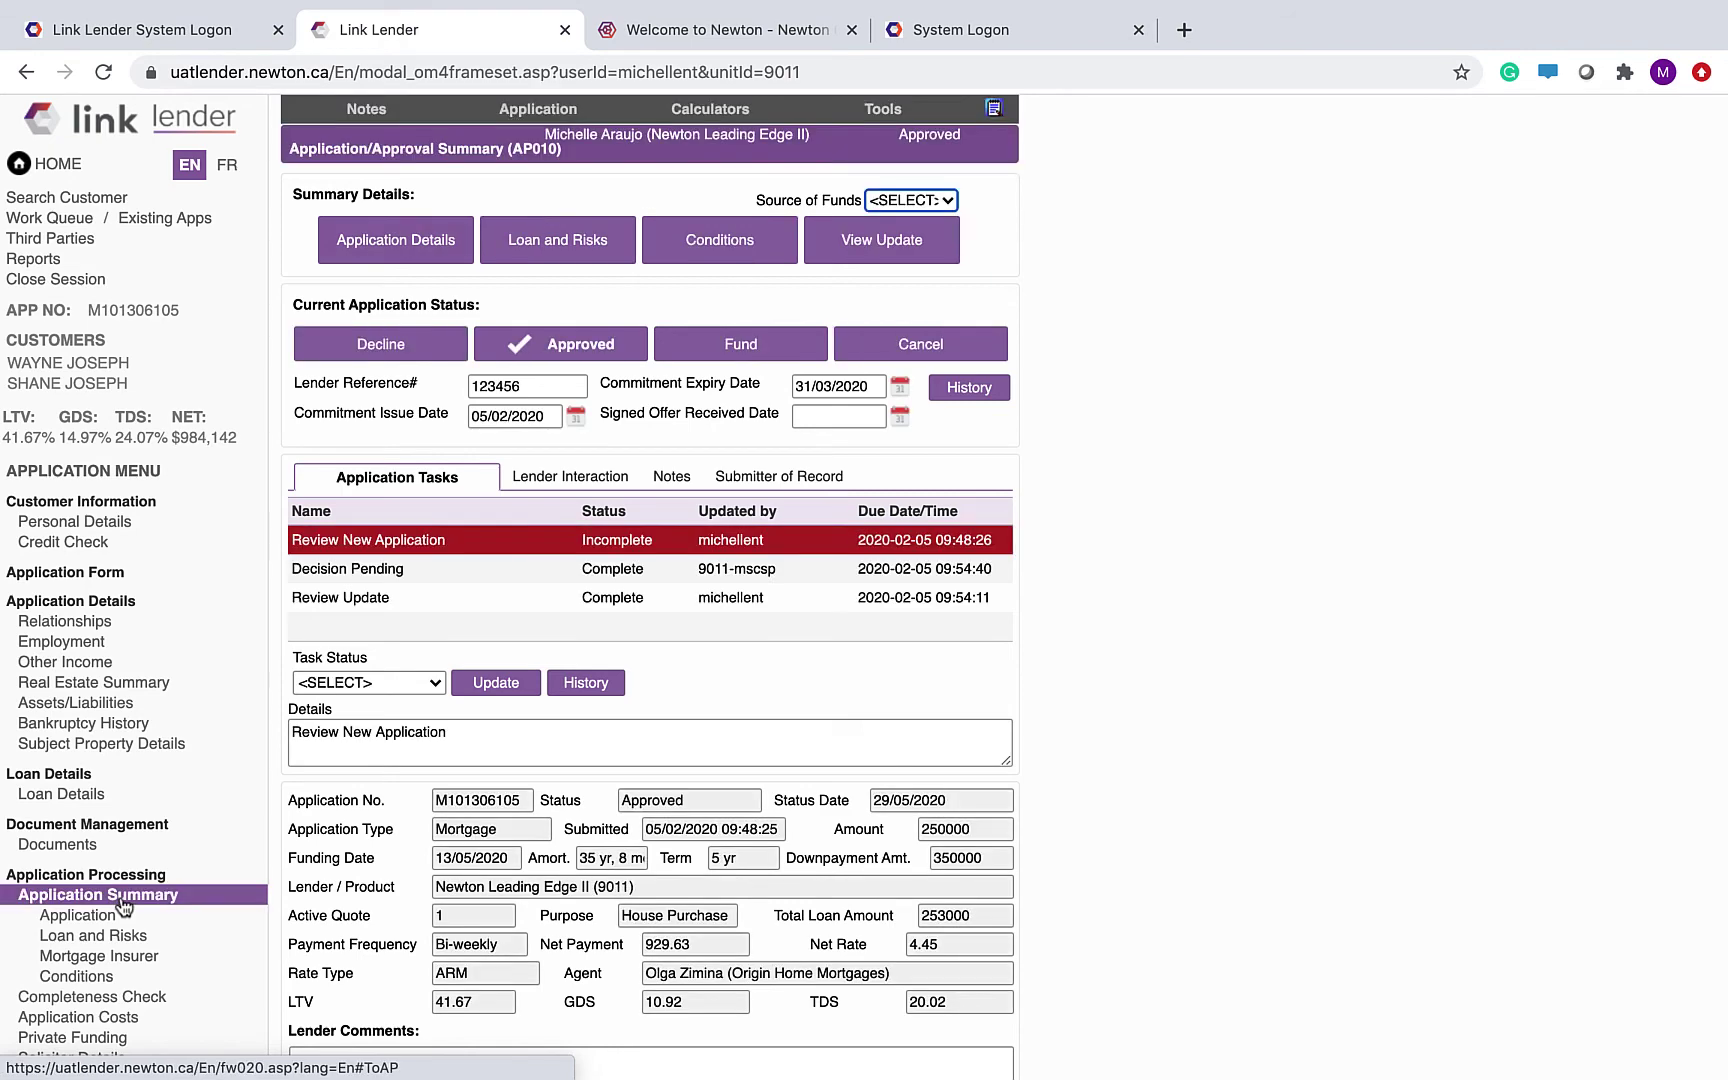
scroll(455, 880, "down", 2)
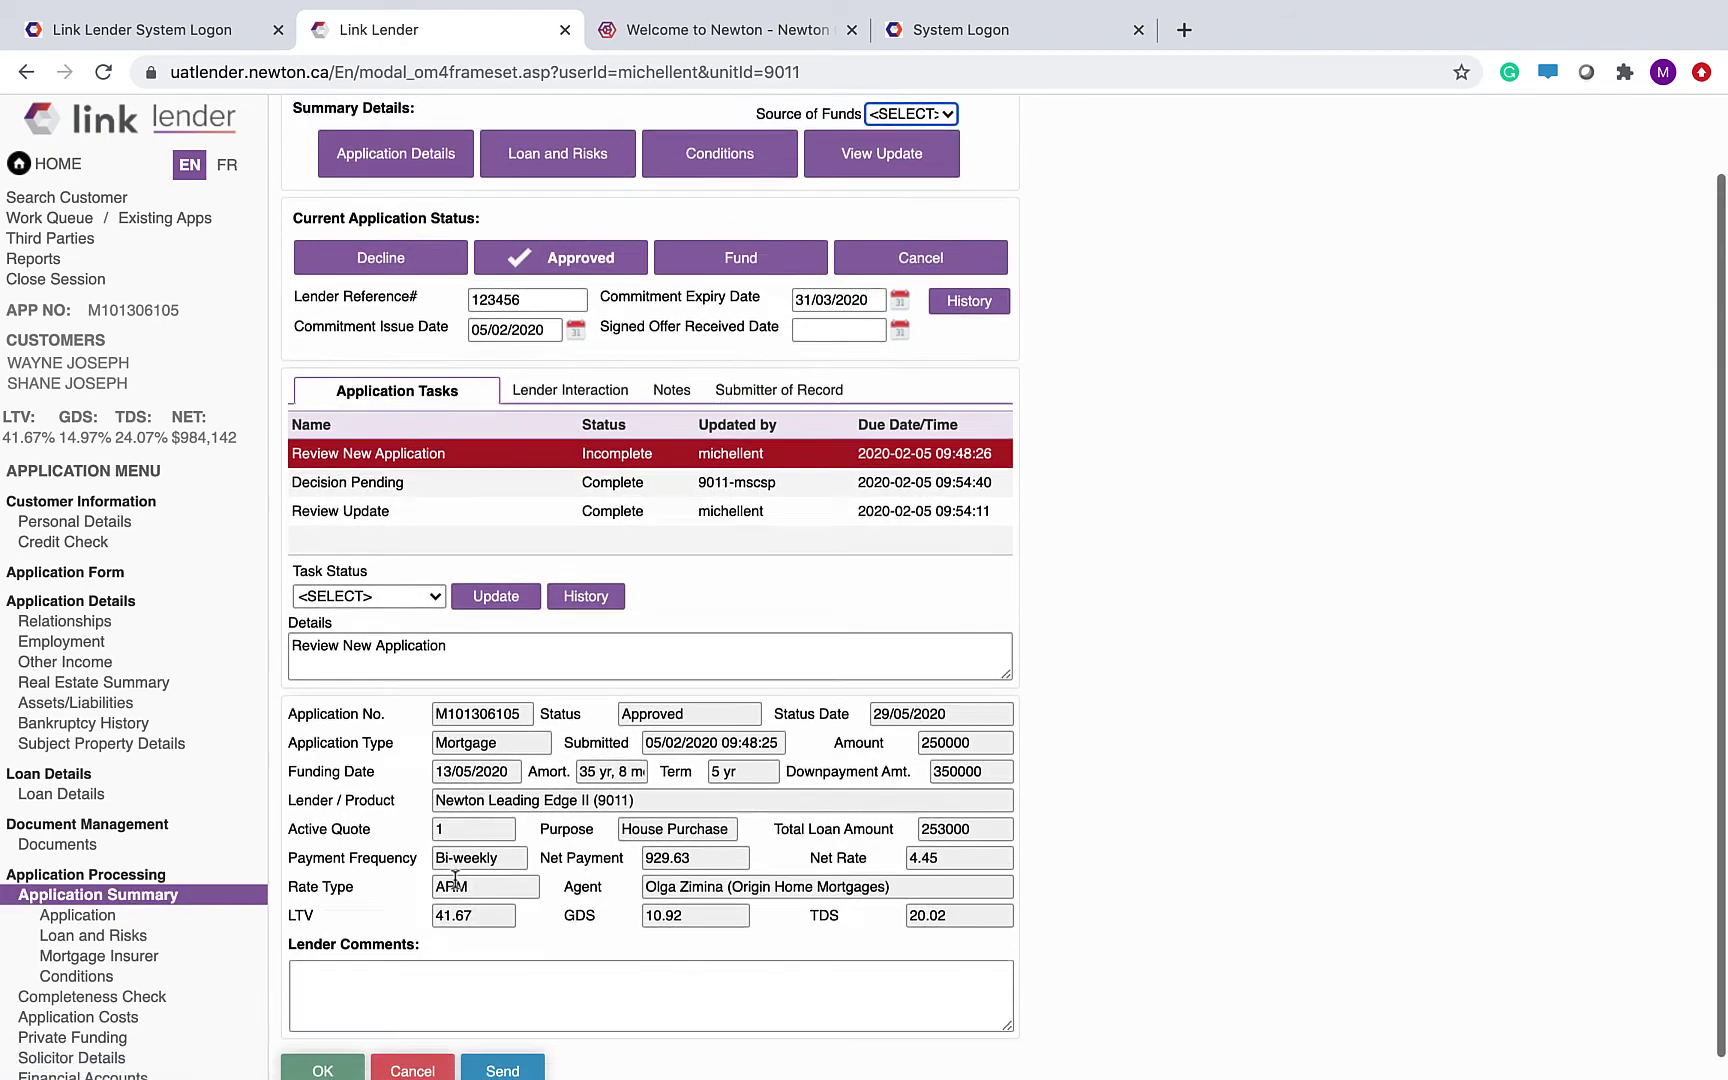
left_click(368, 983)
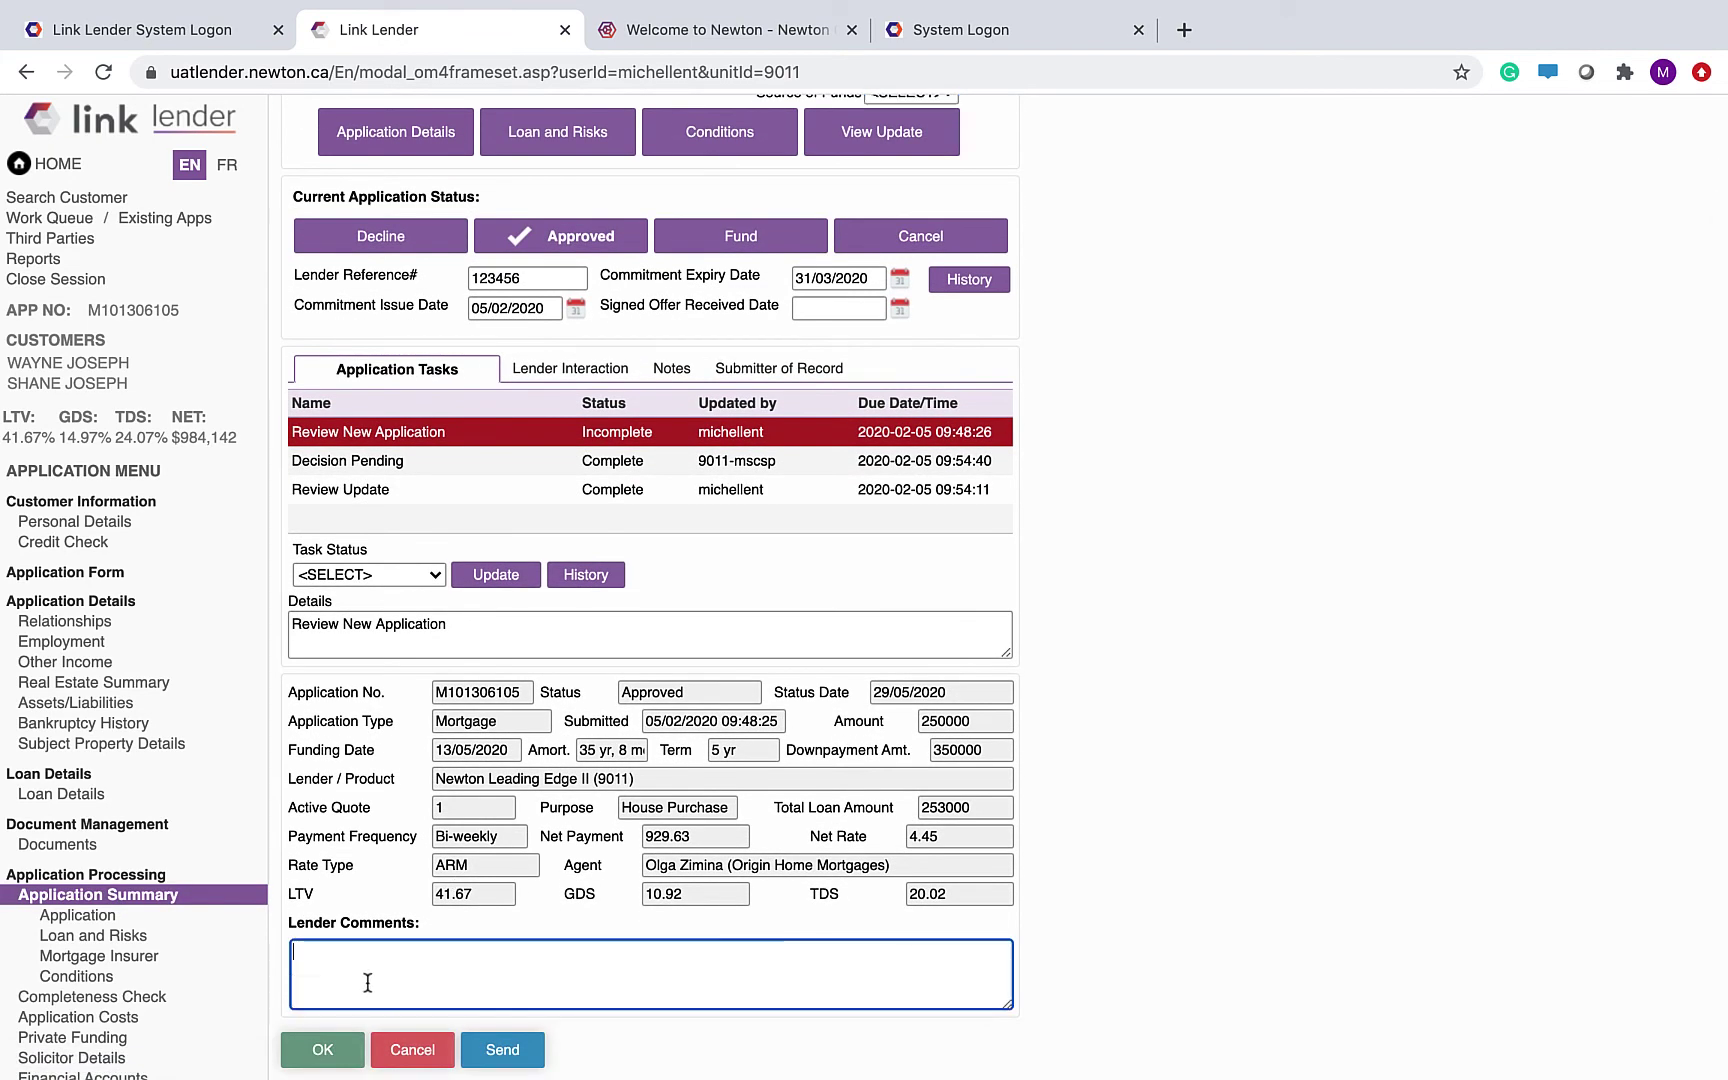
type("respond back with questions or comments")
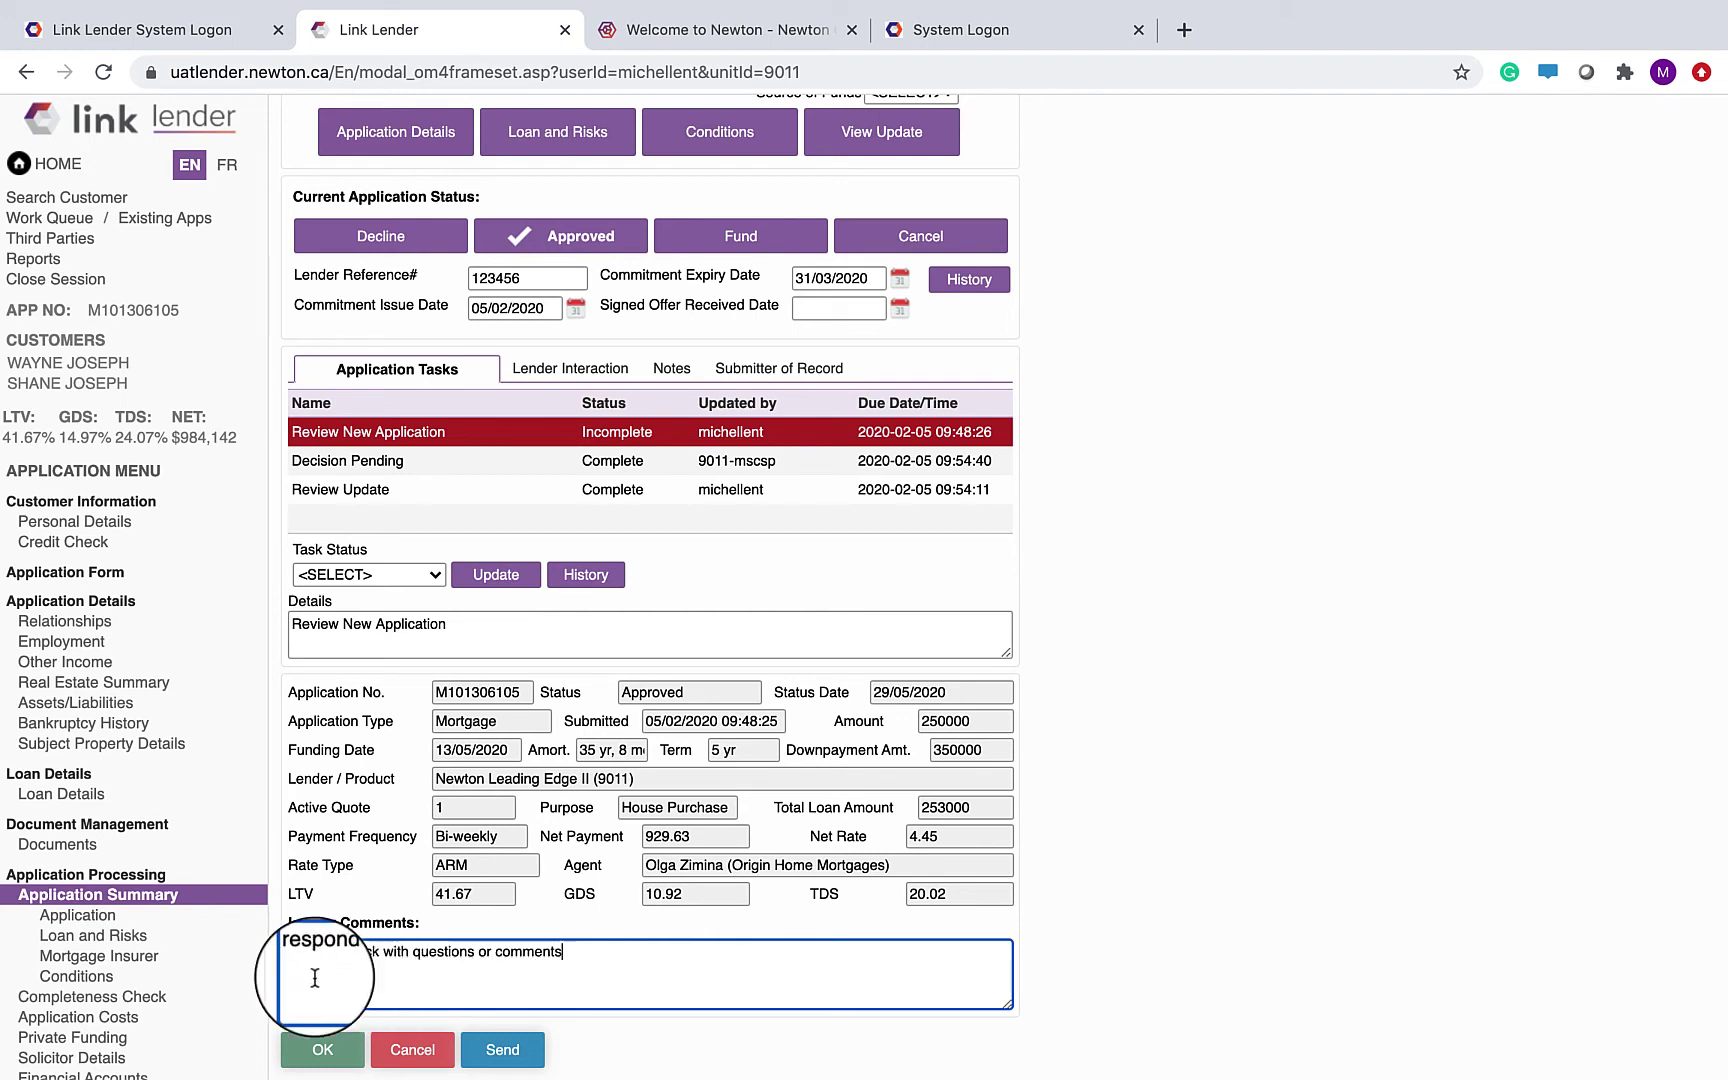
left_click(515, 1052)
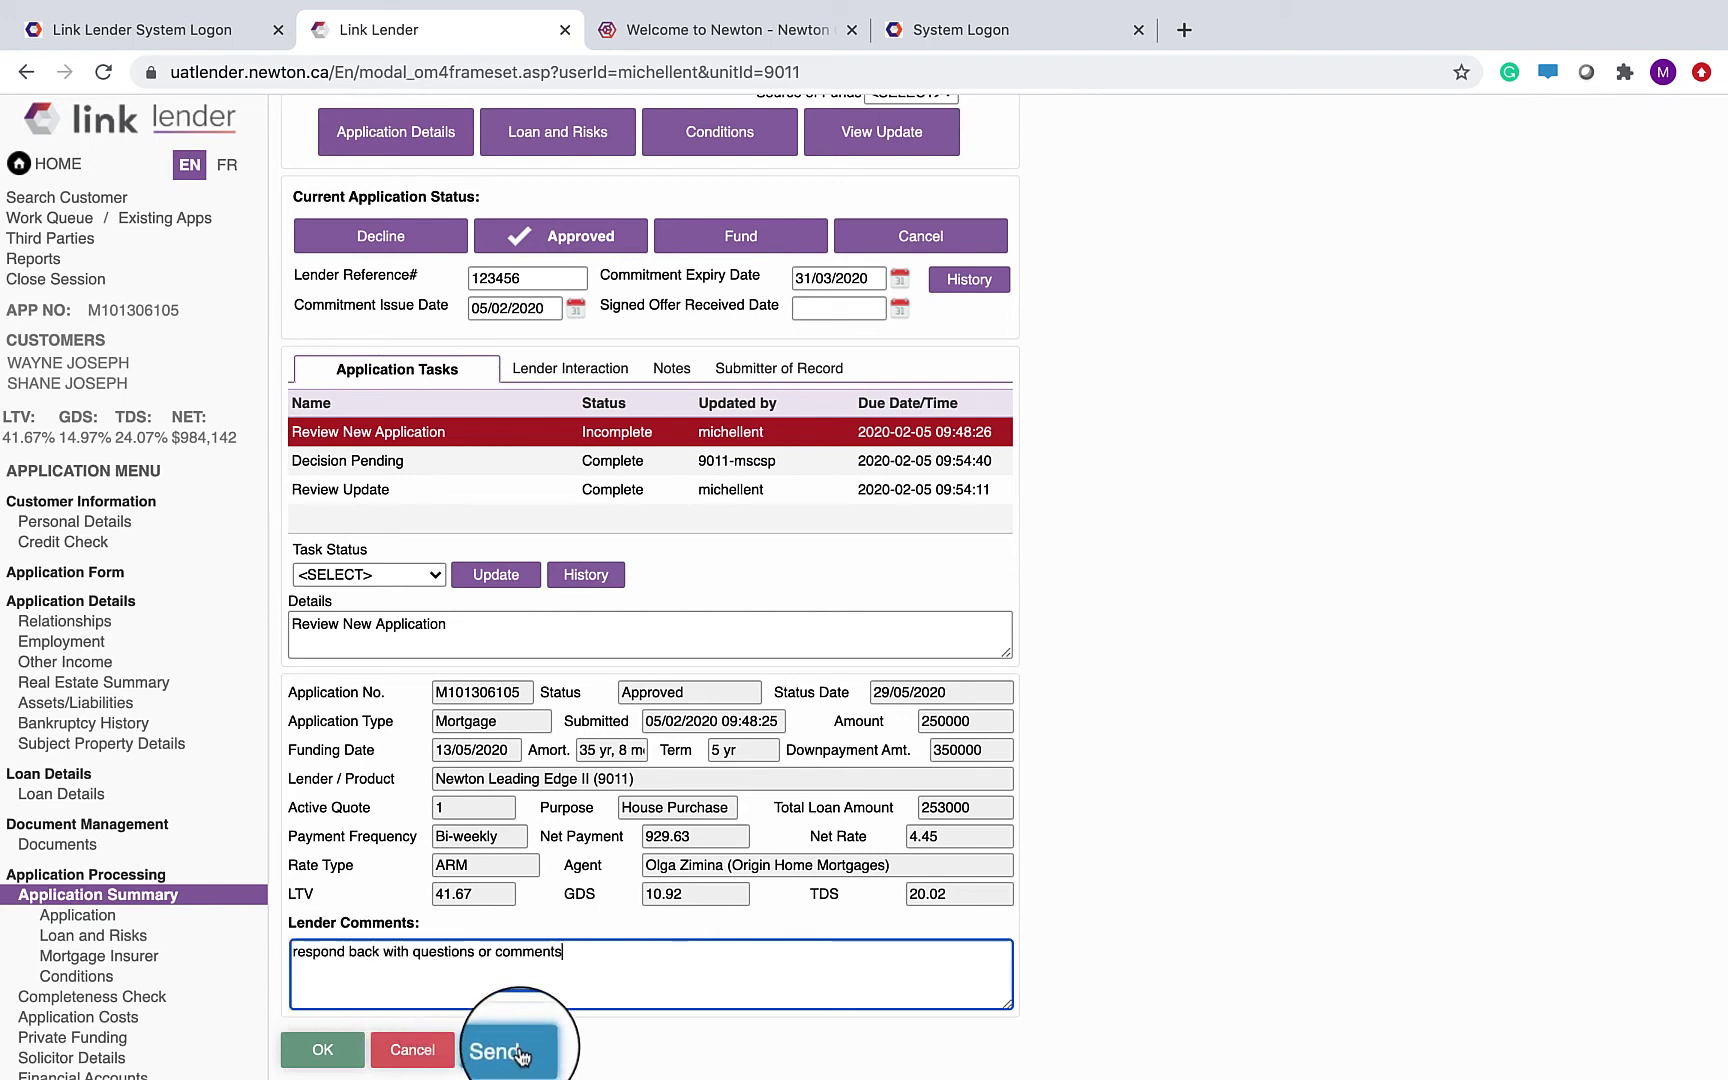
Step: Toggle the decision to Decline and back to Approve, then send and save the approval
left_click(390, 236)
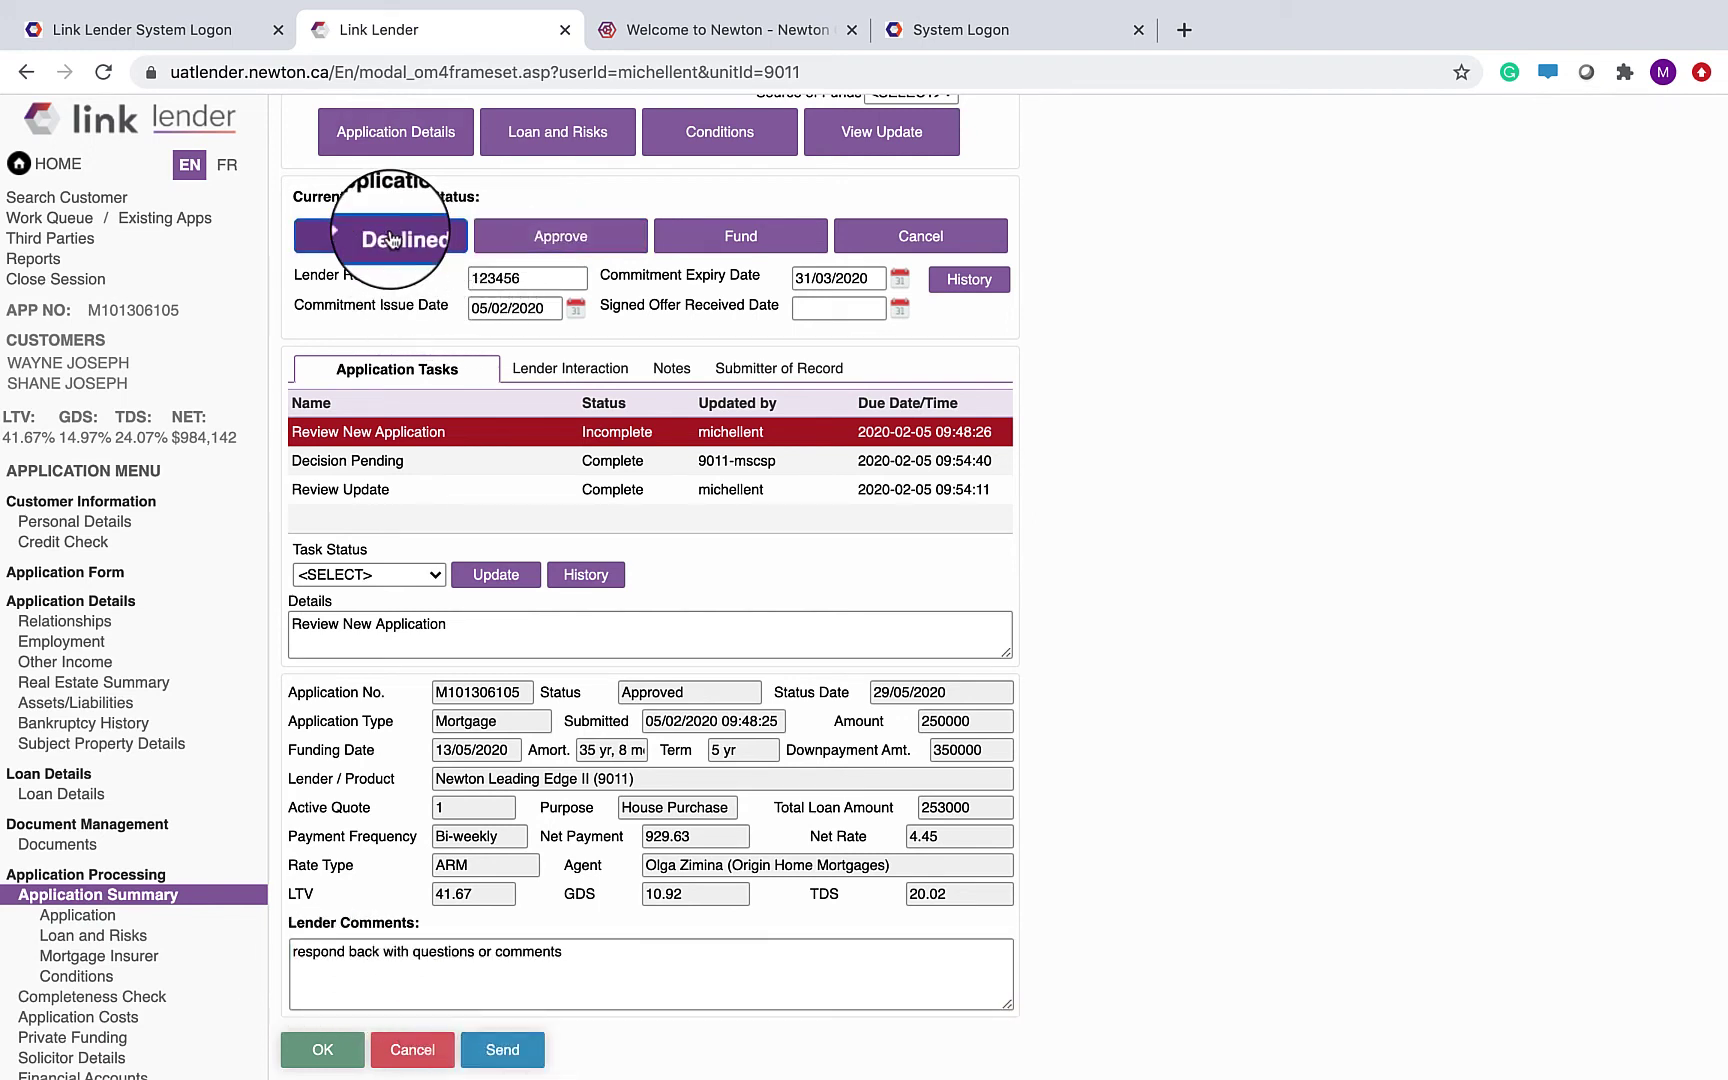
left_click(540, 240)
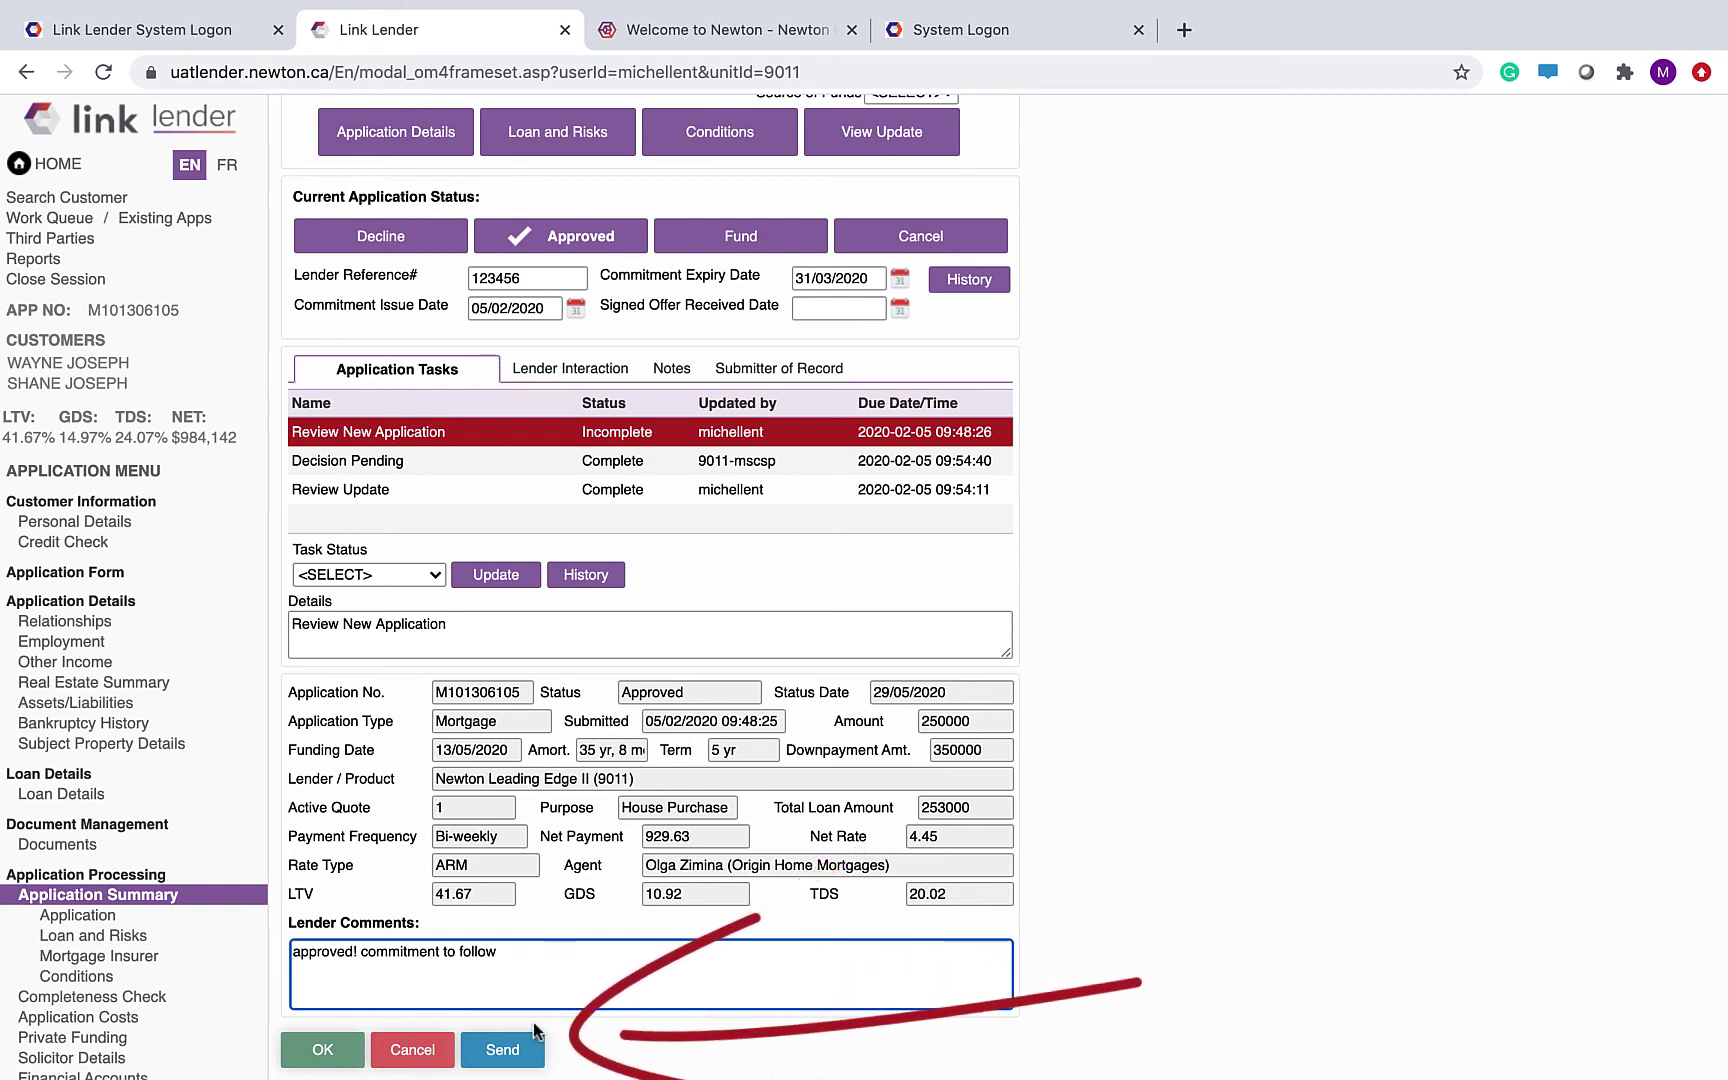
left_click(503, 1058)
left_click(324, 1058)
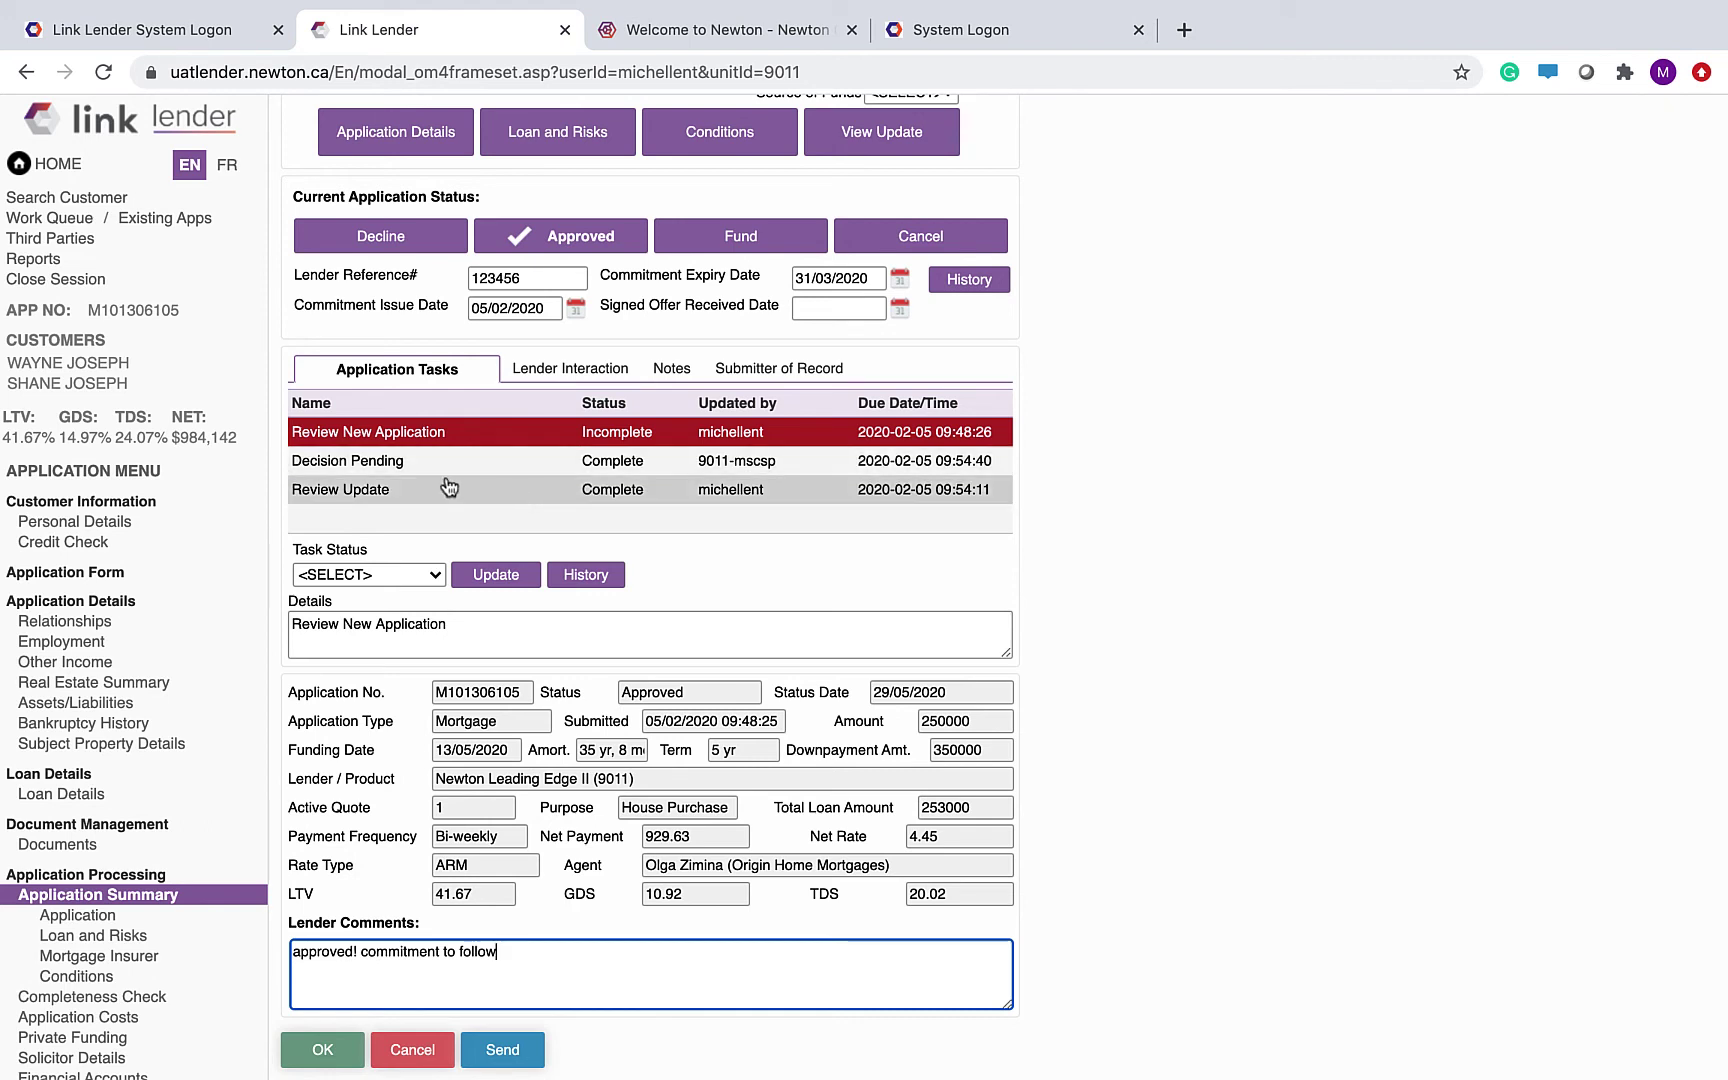
Step: Set the Review New Application task's status to Complete and apply the update
left_click_drag(290, 492, 391, 496)
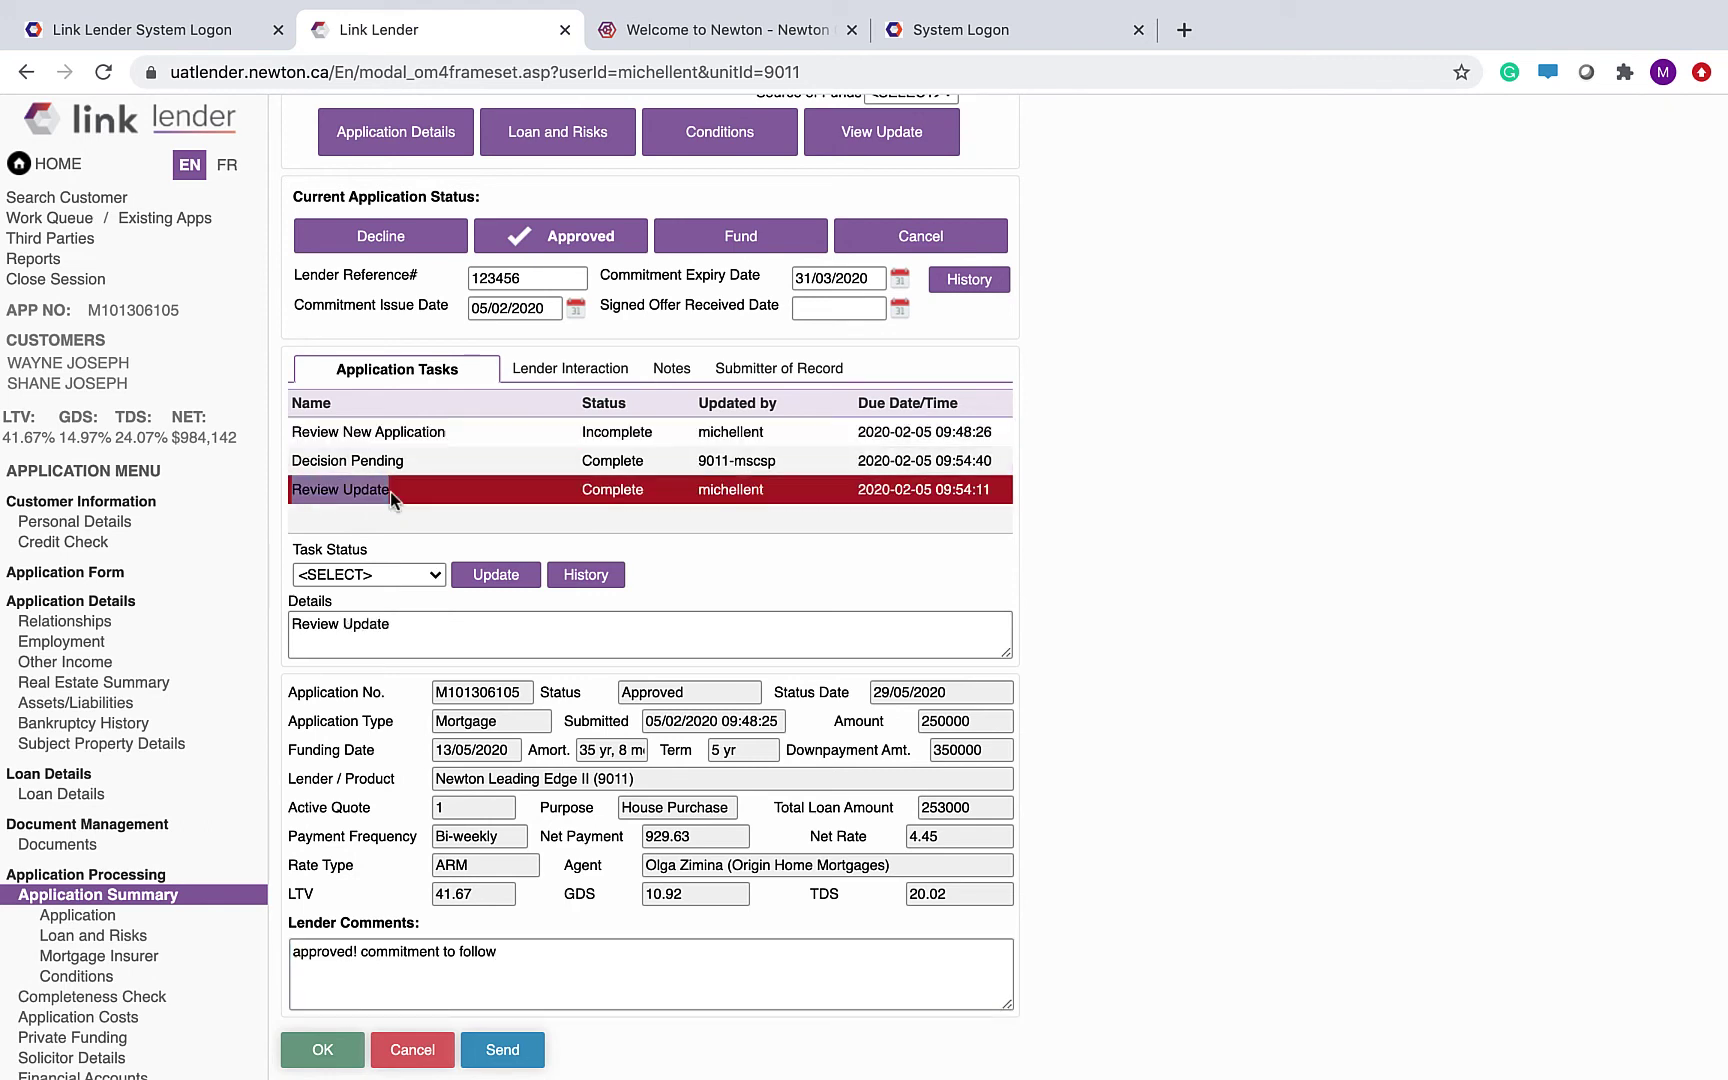
left_click(590, 437)
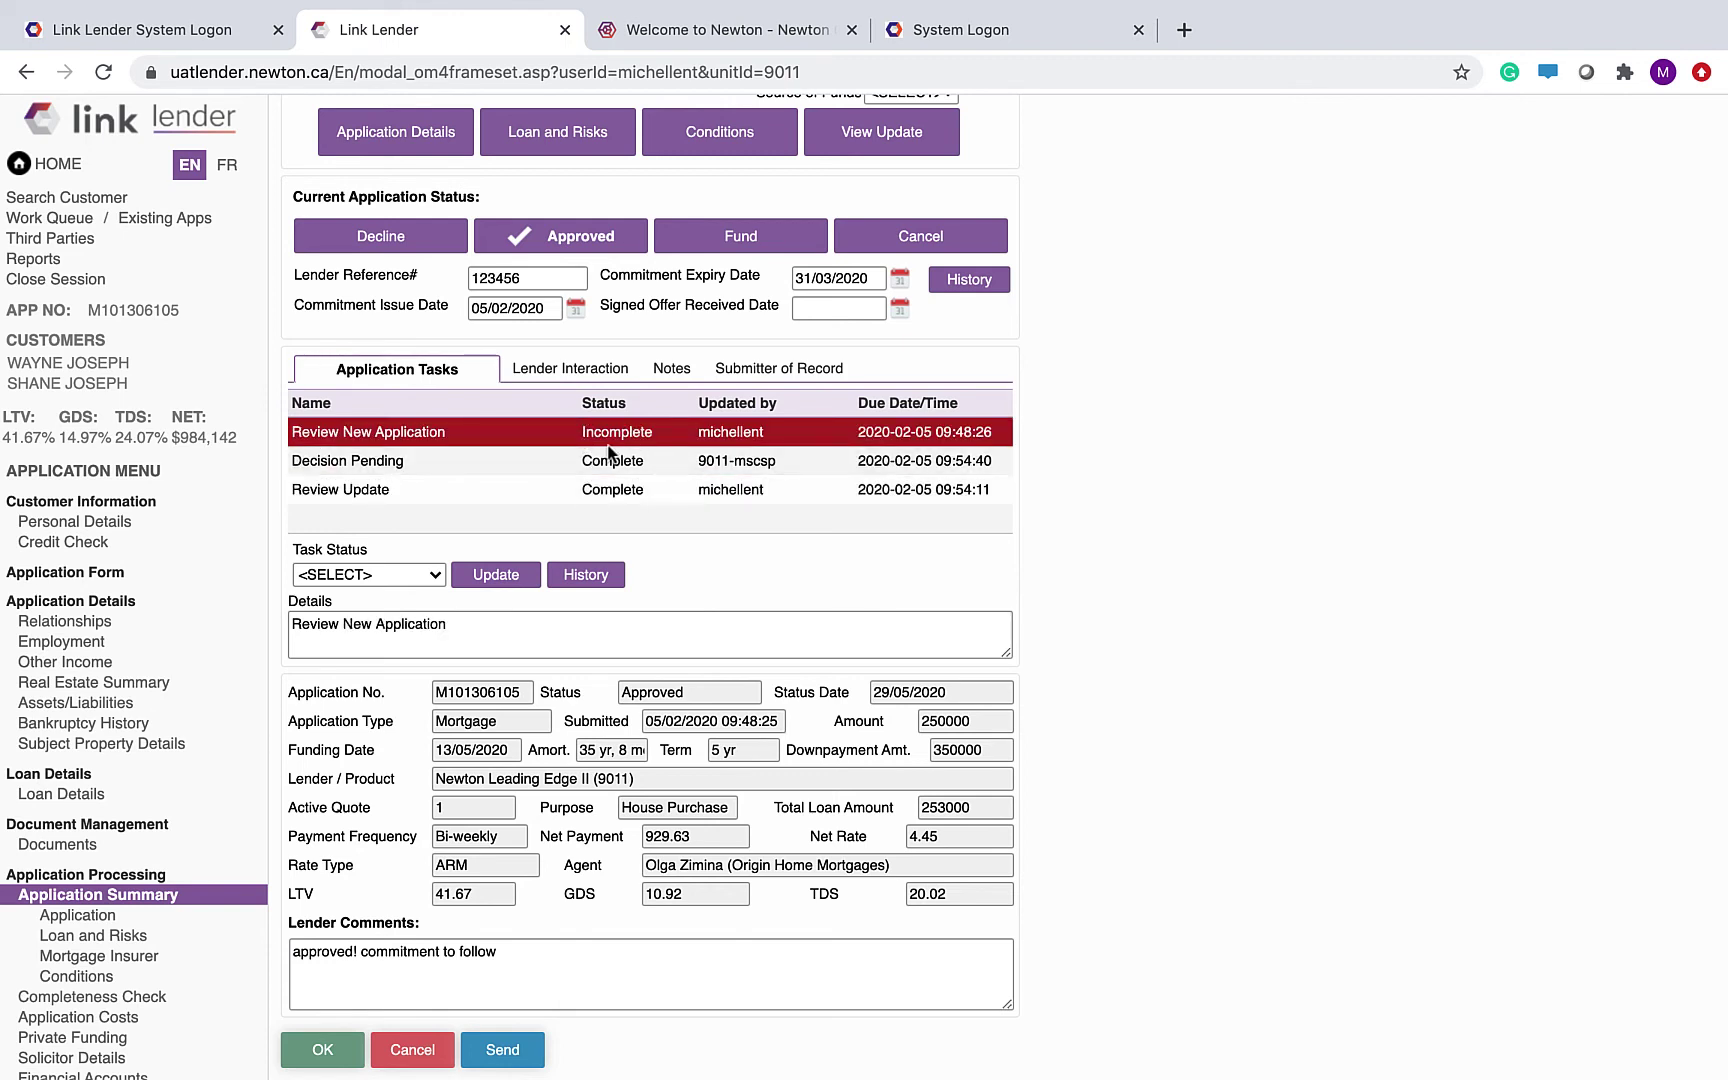
left_click(420, 575)
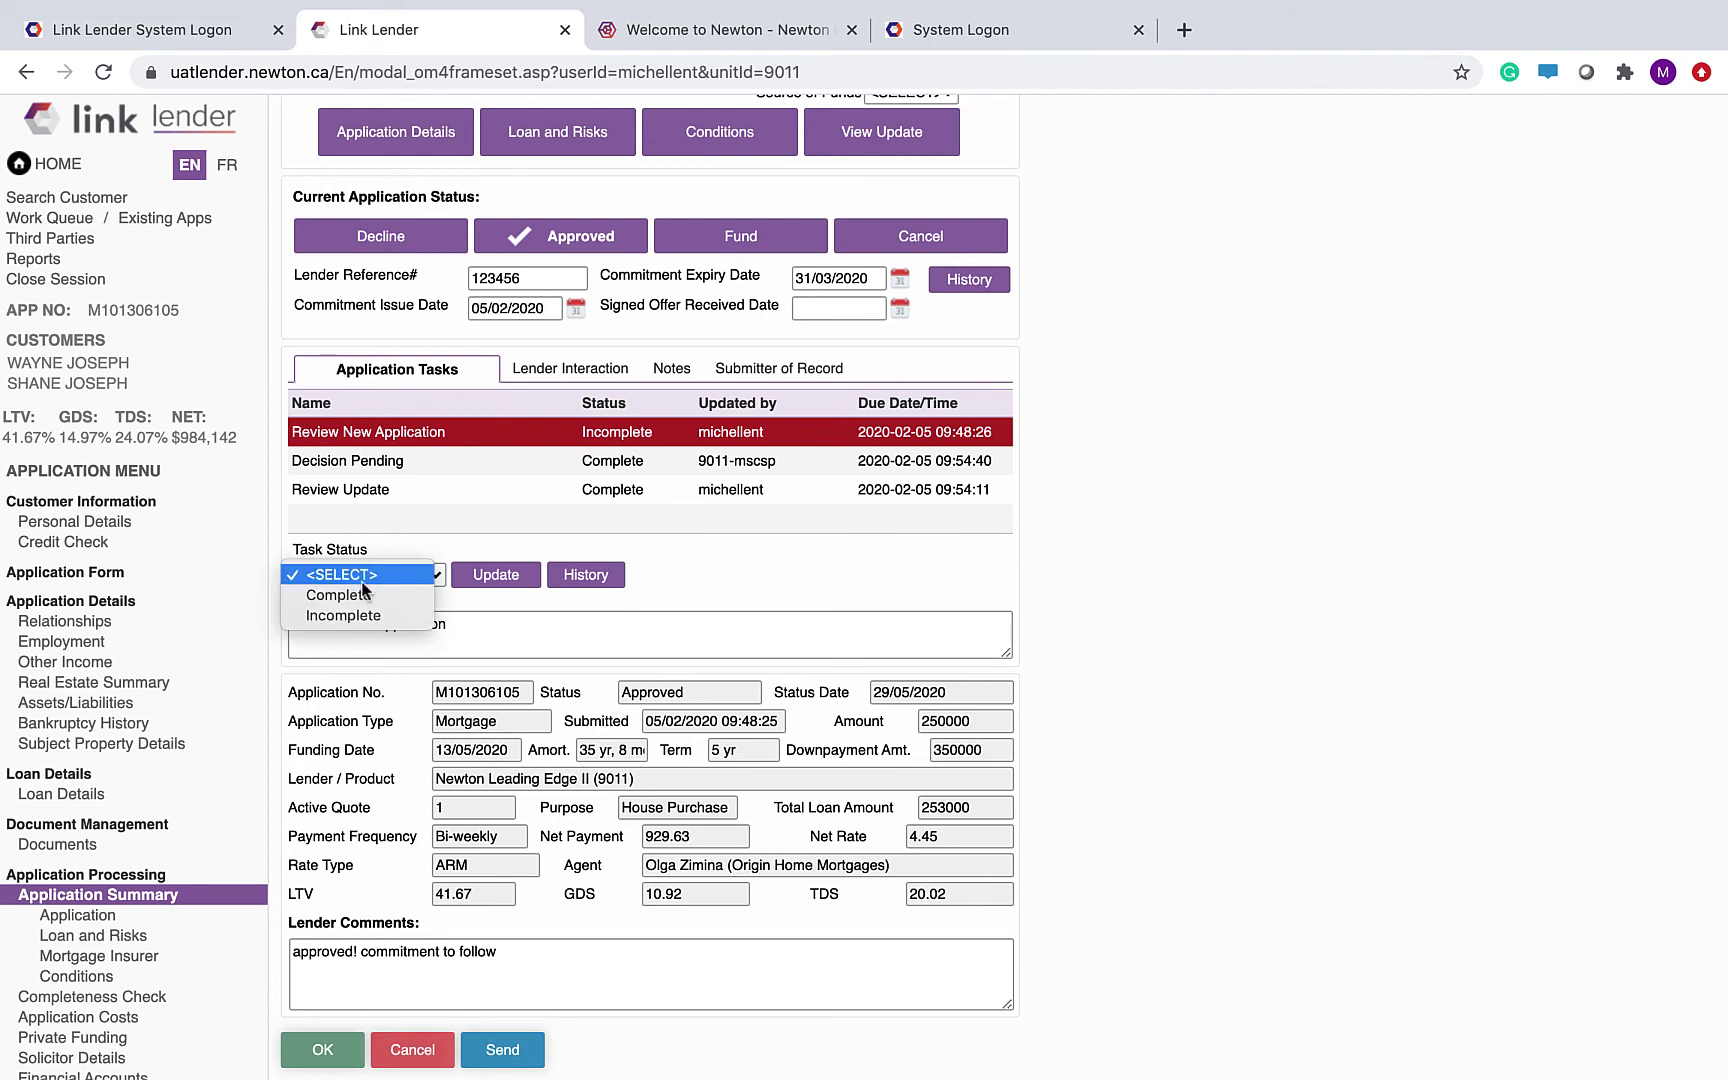
left_click(539, 427)
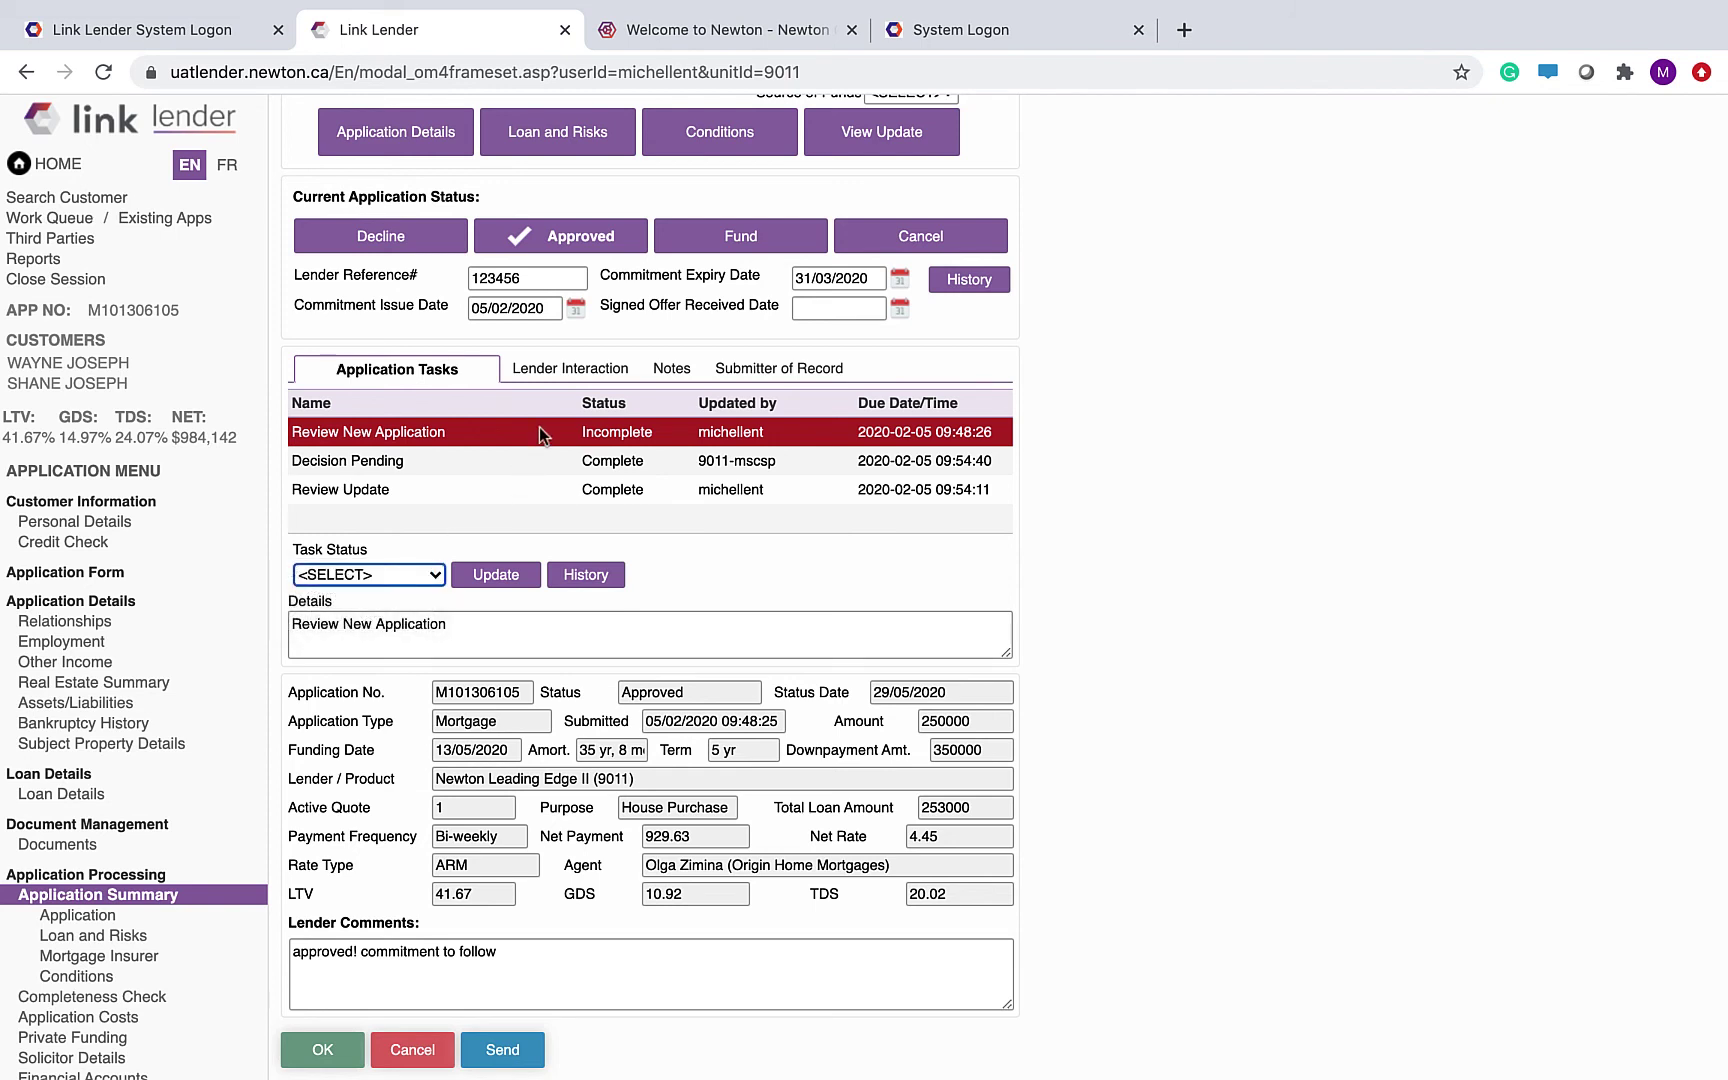
left_click(369, 576)
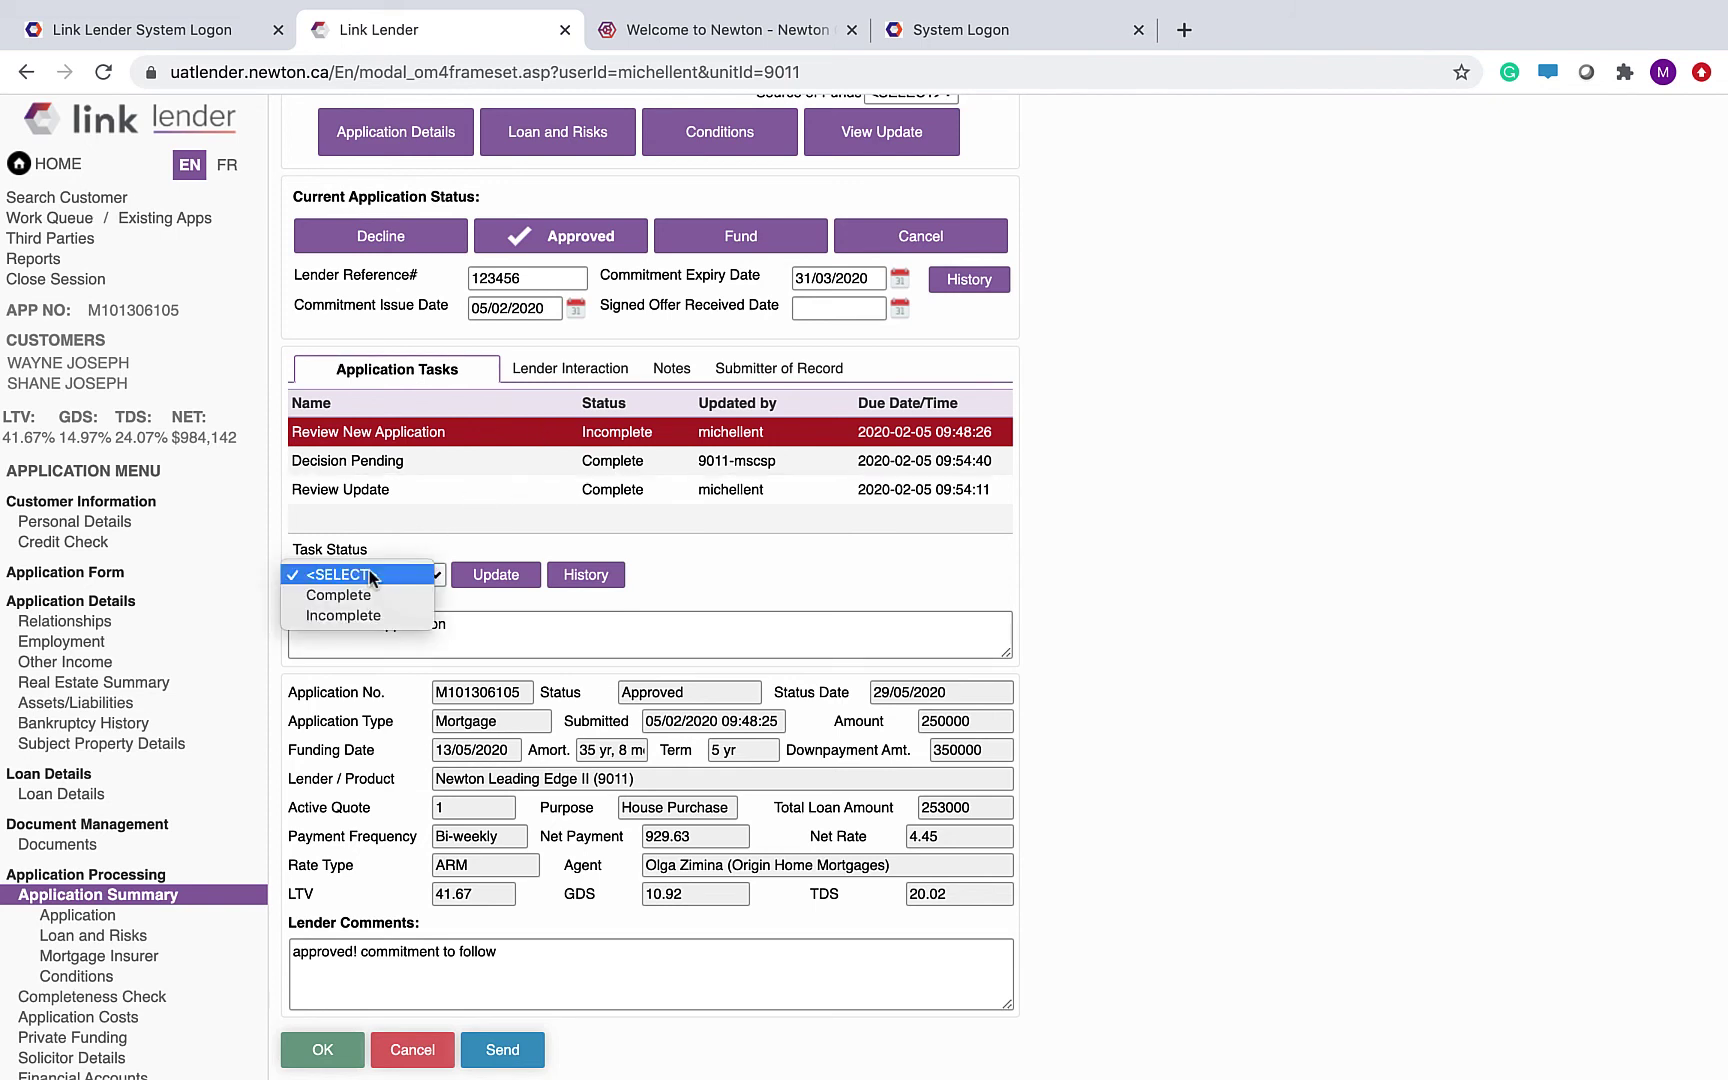
left_click(377, 594)
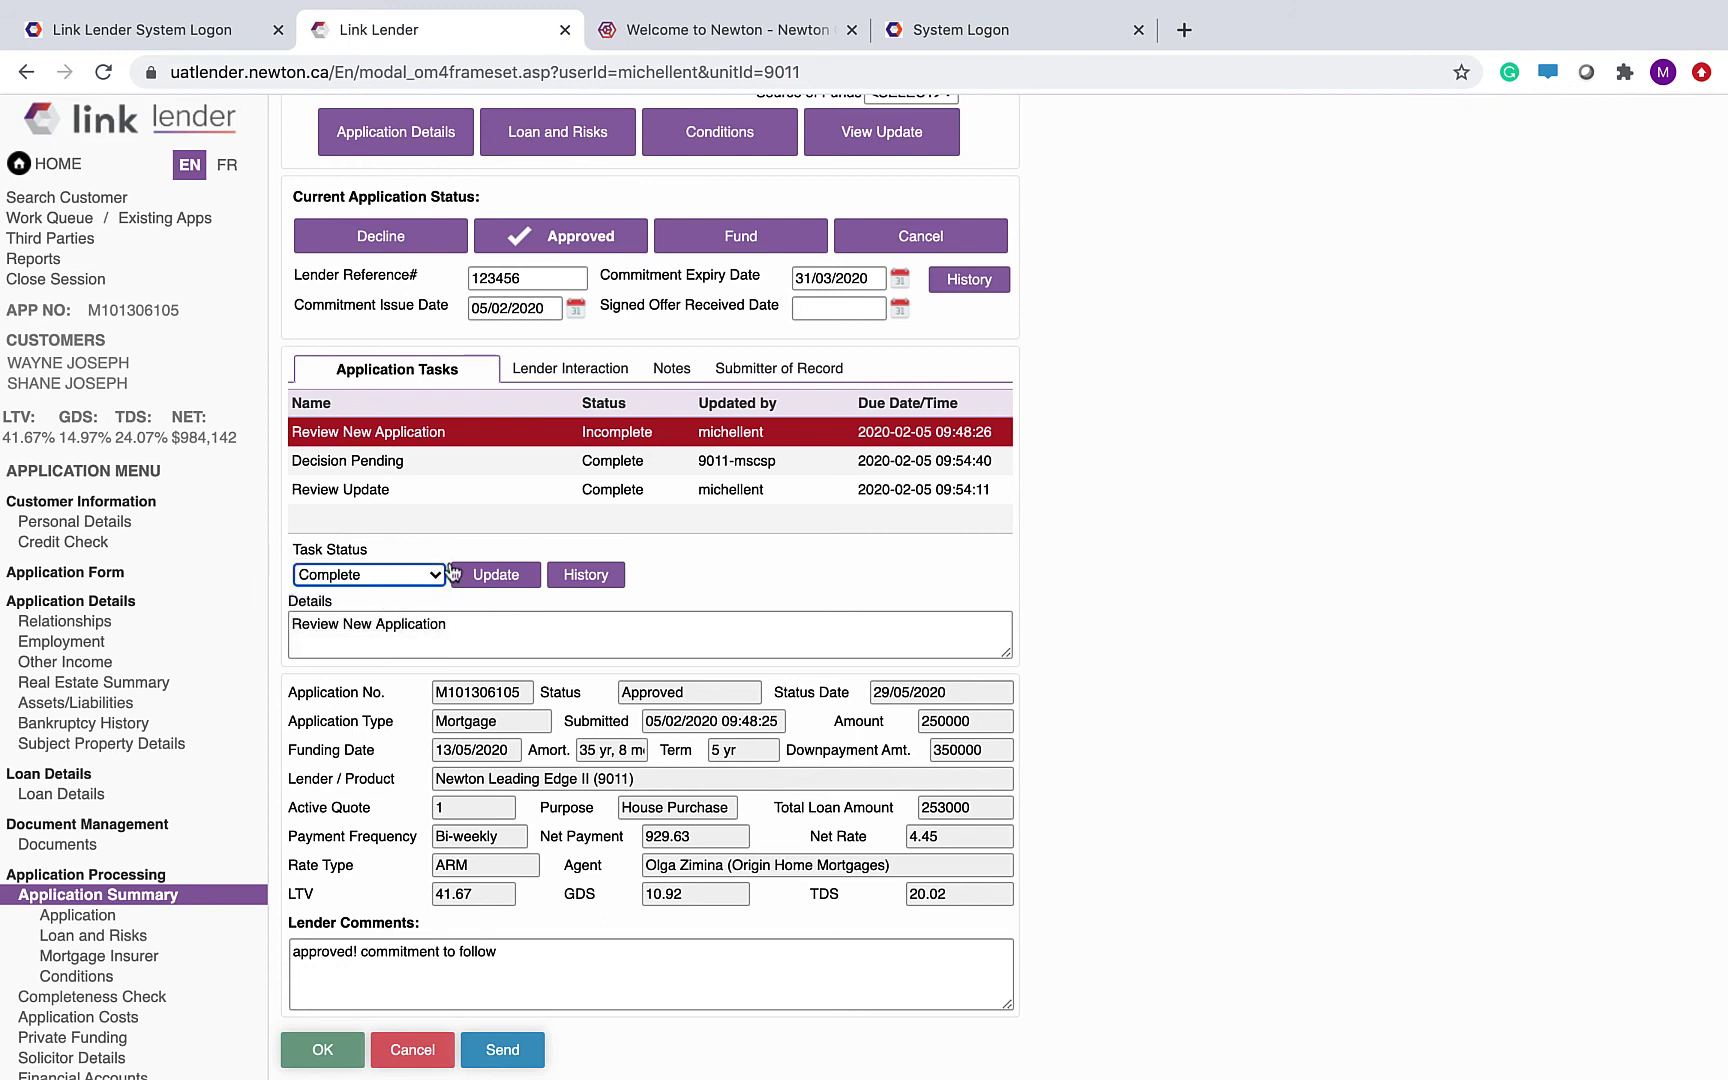
left_click(498, 578)
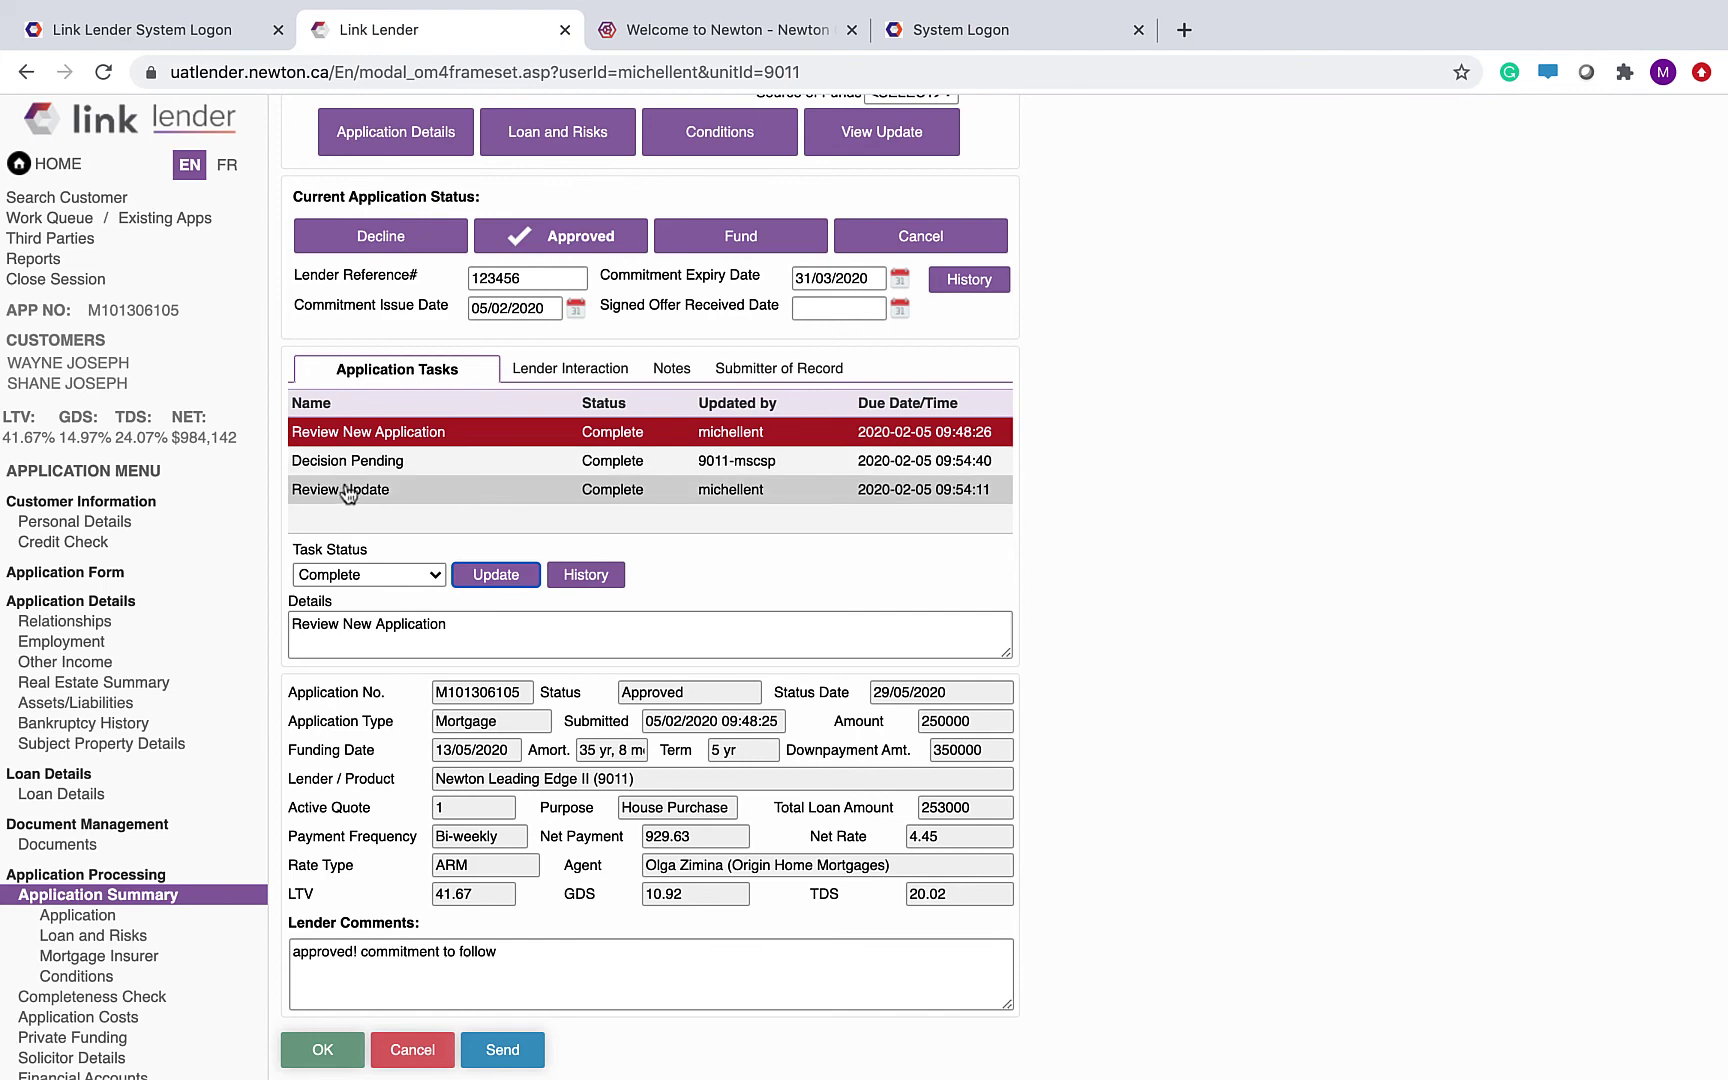
left_click(693, 490)
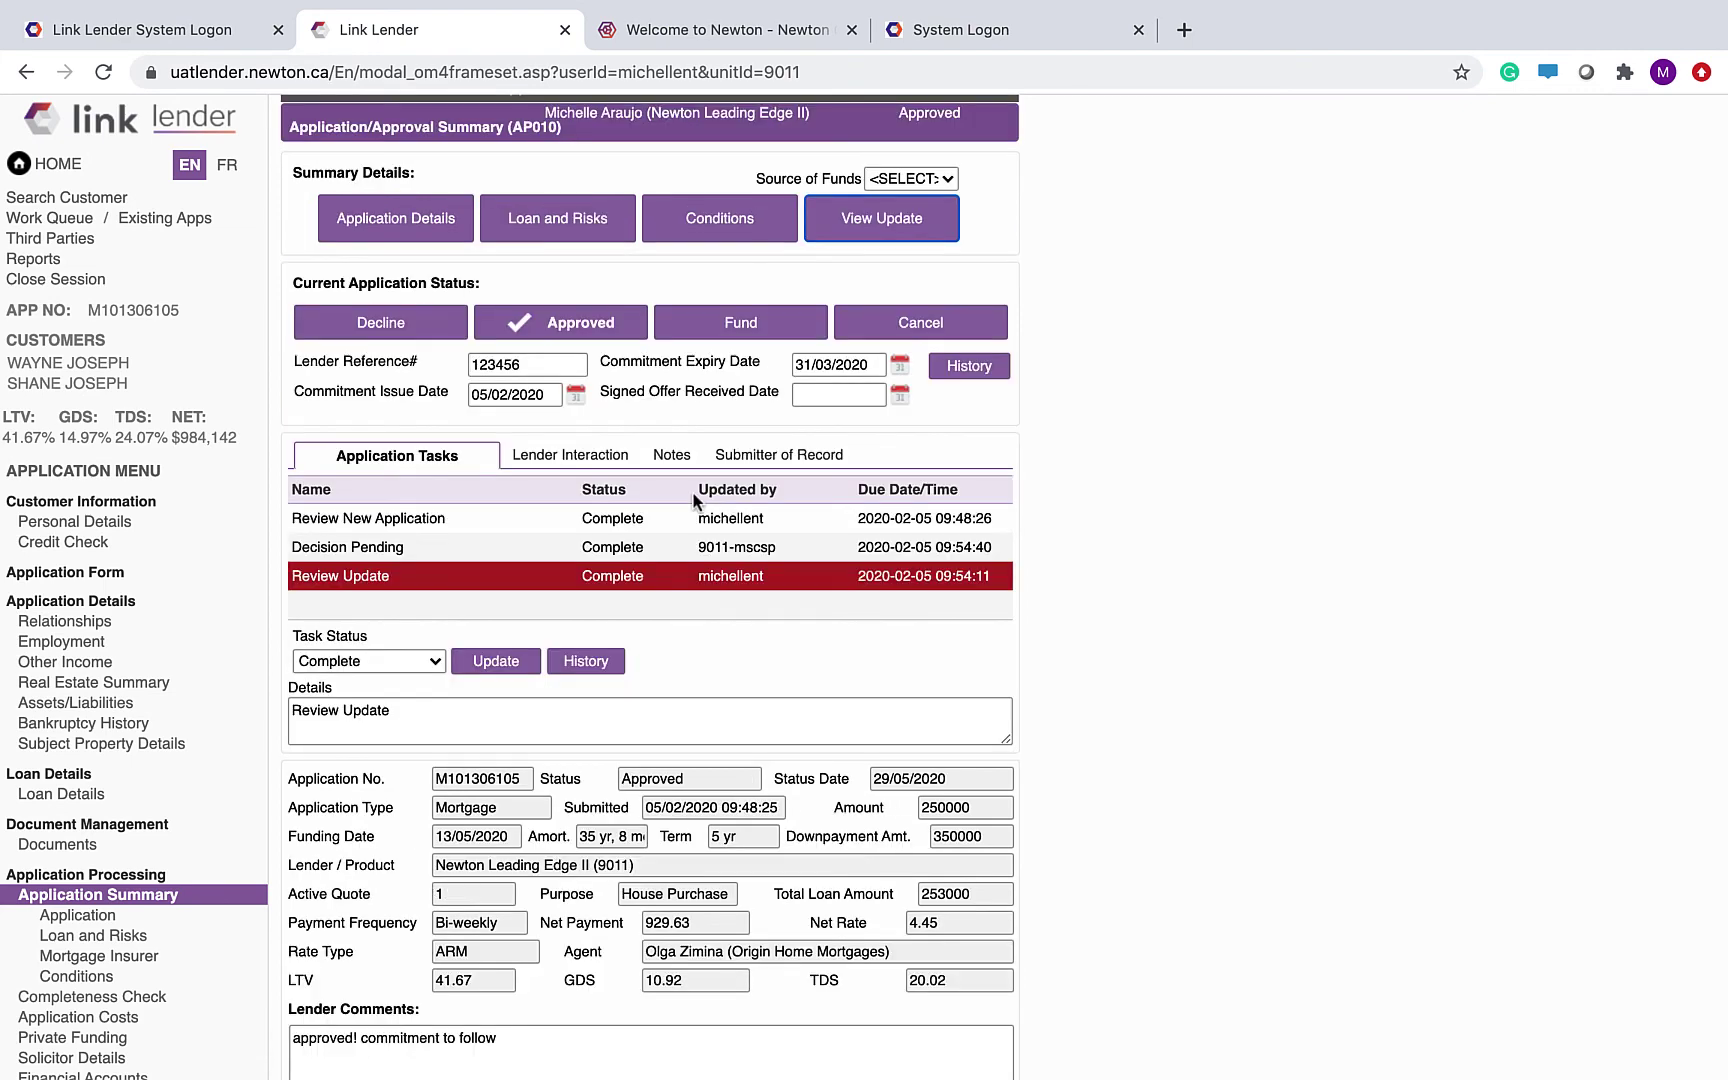
Step: Exit the application to the Work Queue, confirming the exit prompt
left_click(61, 224)
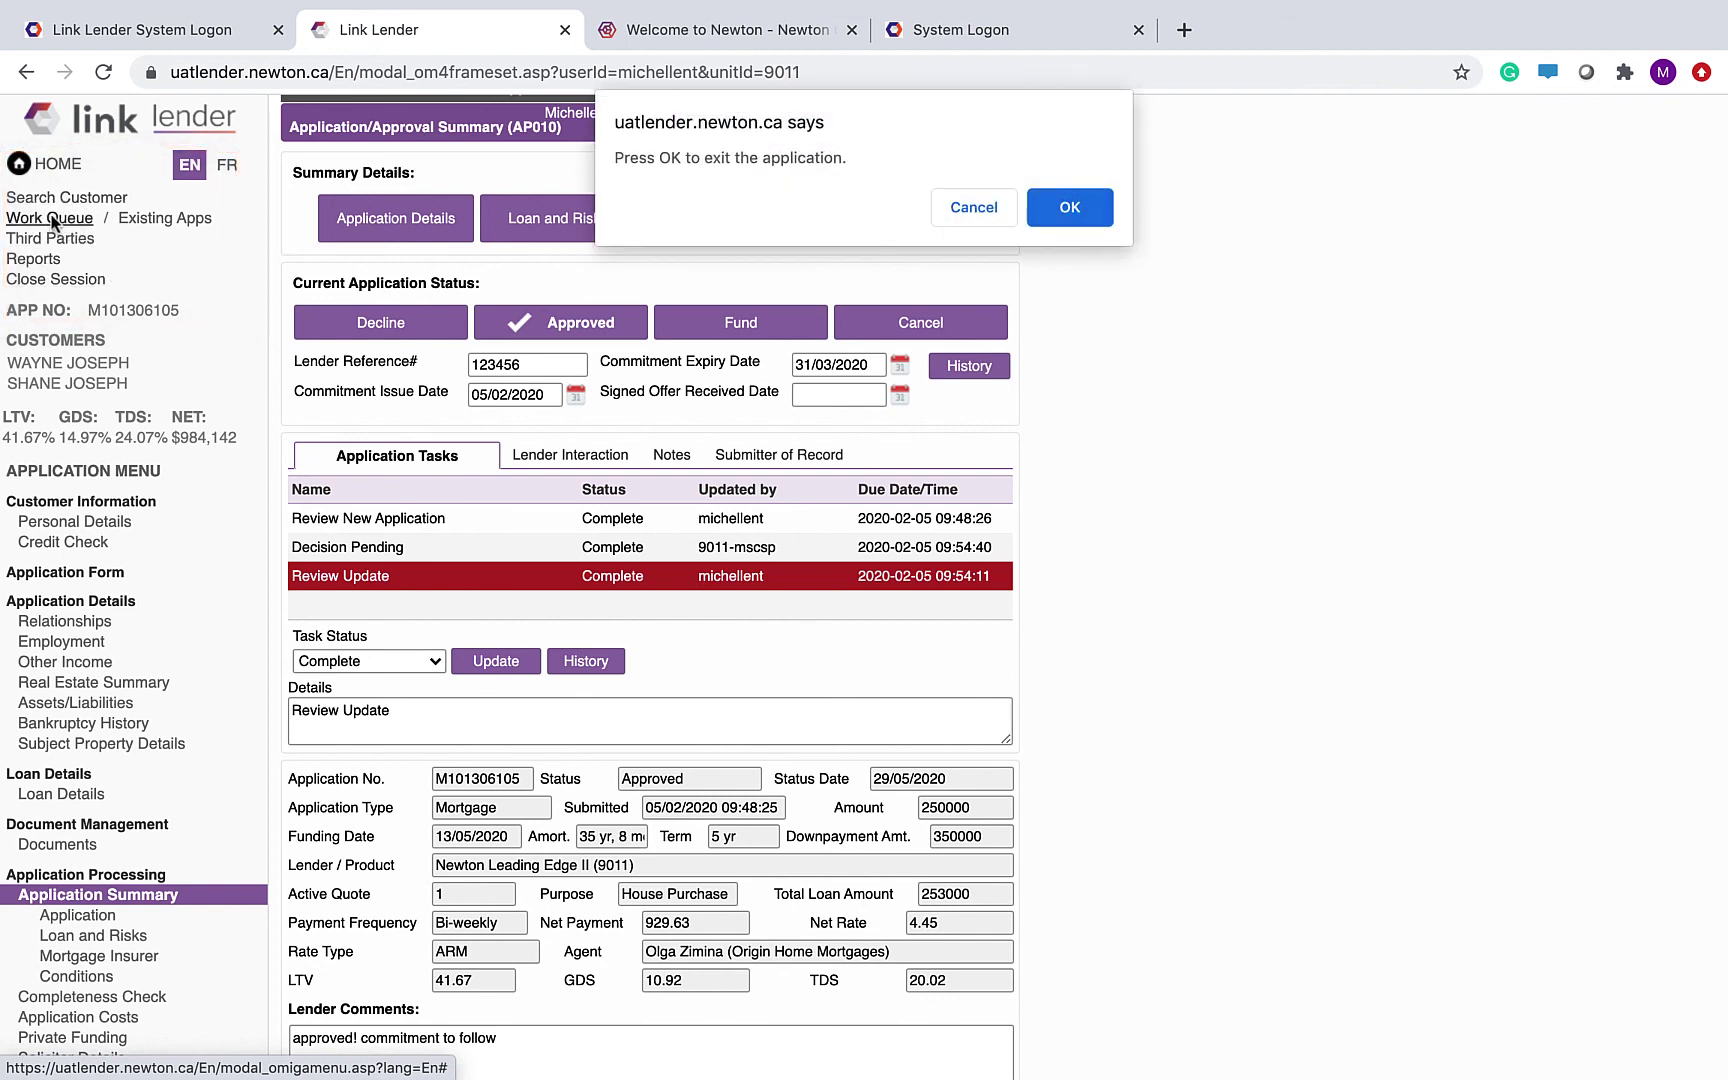
left_click(1060, 204)
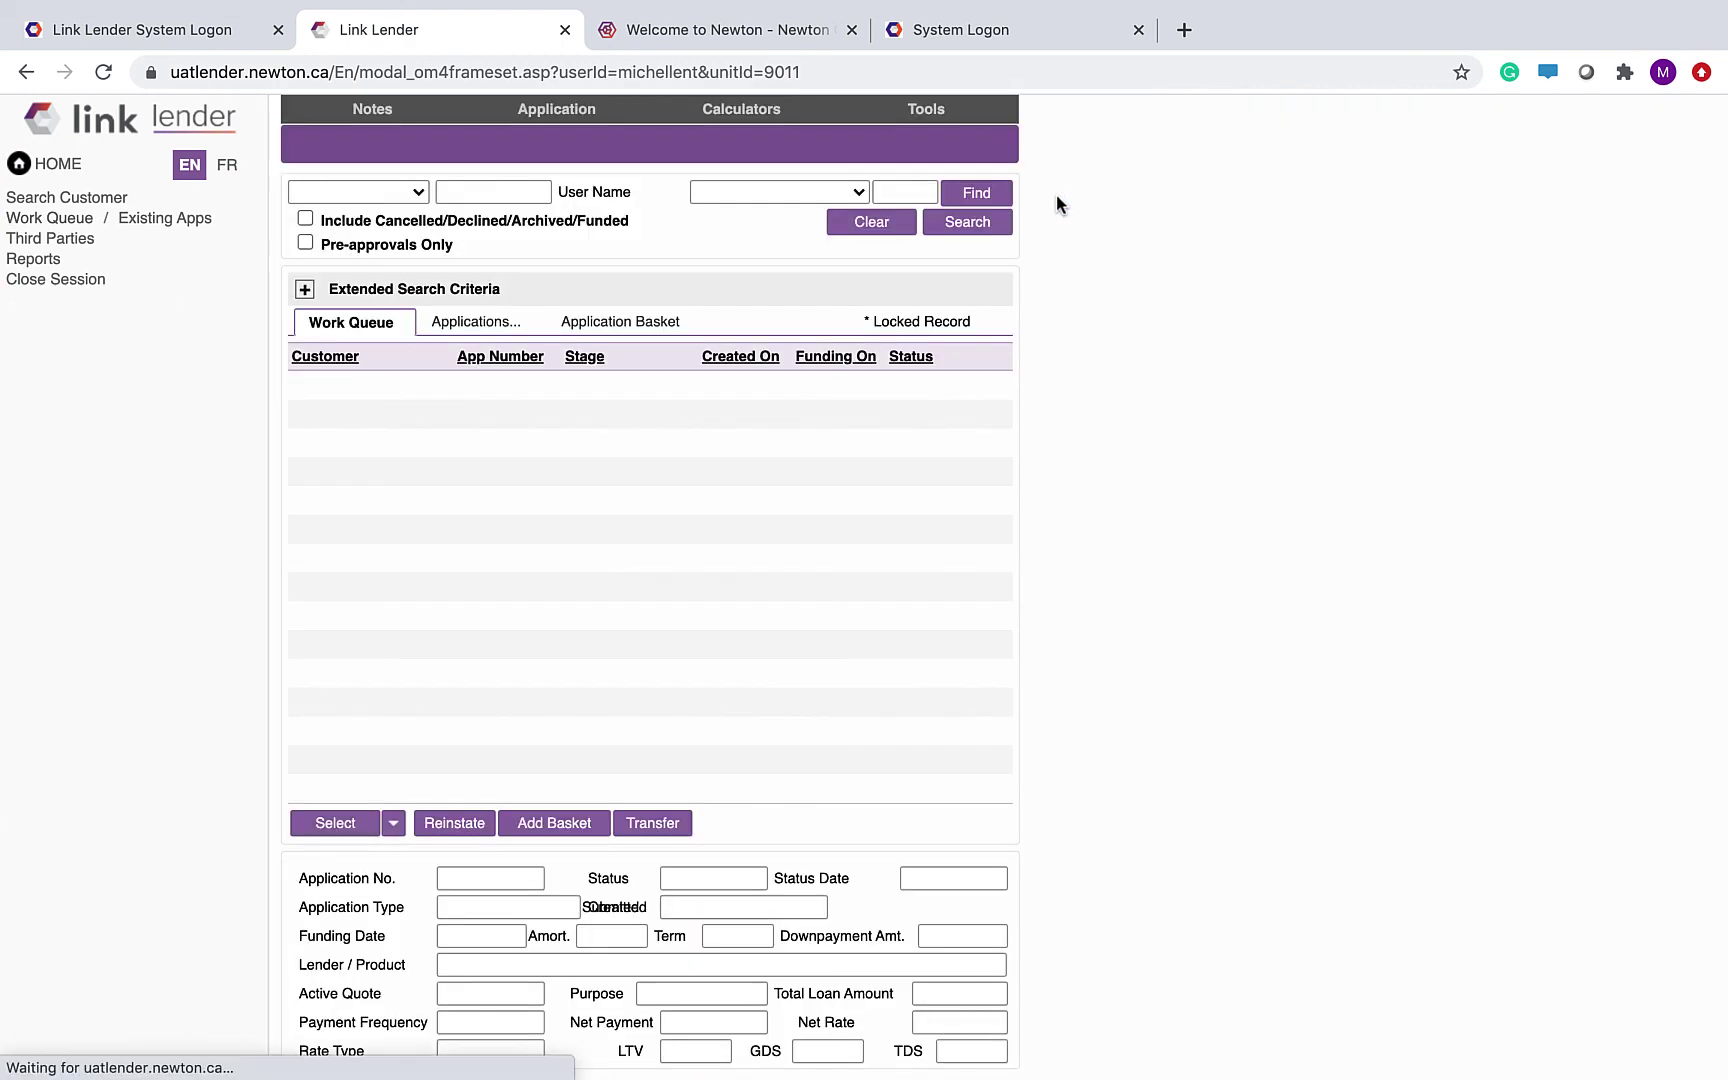